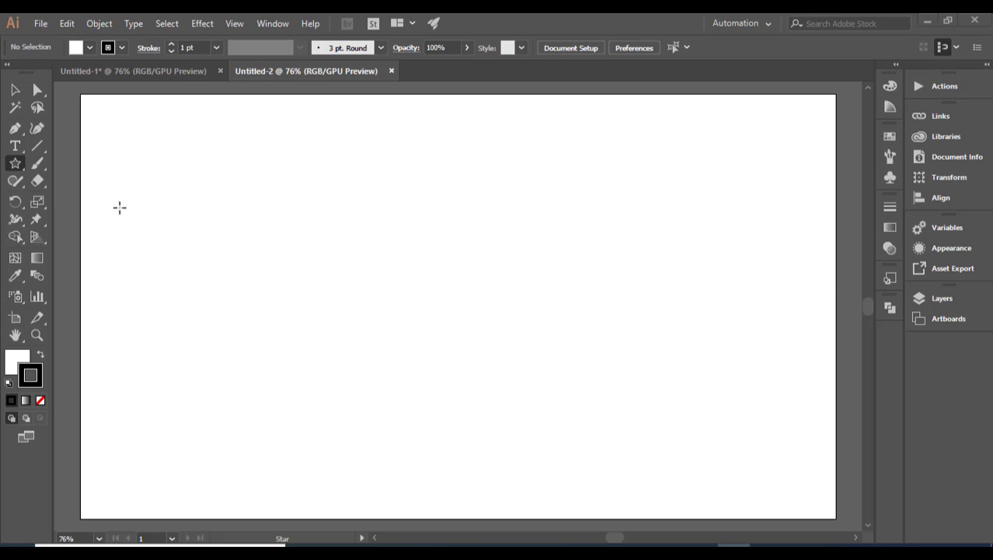
Draw a five-point star outline with no fill and a 1 pt black stroke near the artboard top
left_click(17, 362)
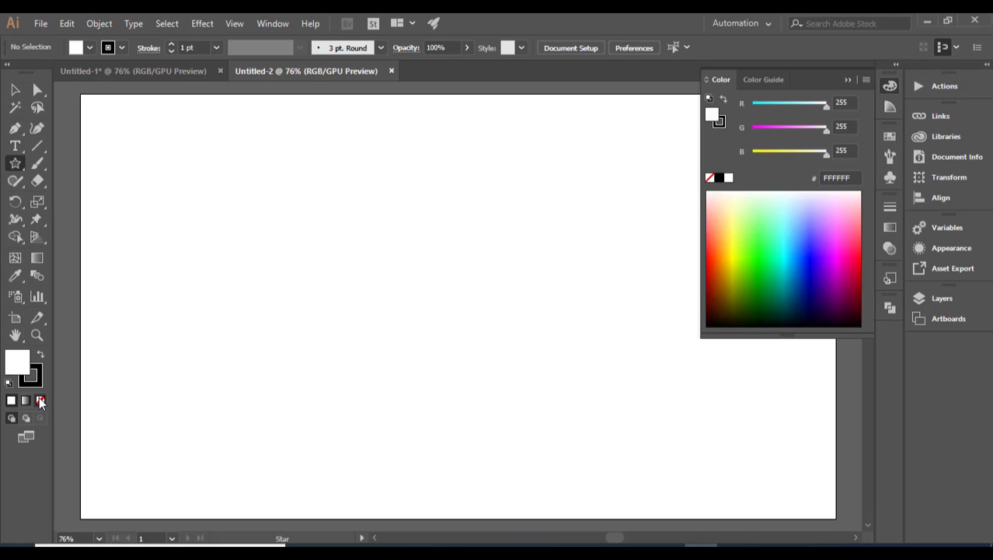
left_click(41, 400)
left_click(32, 379)
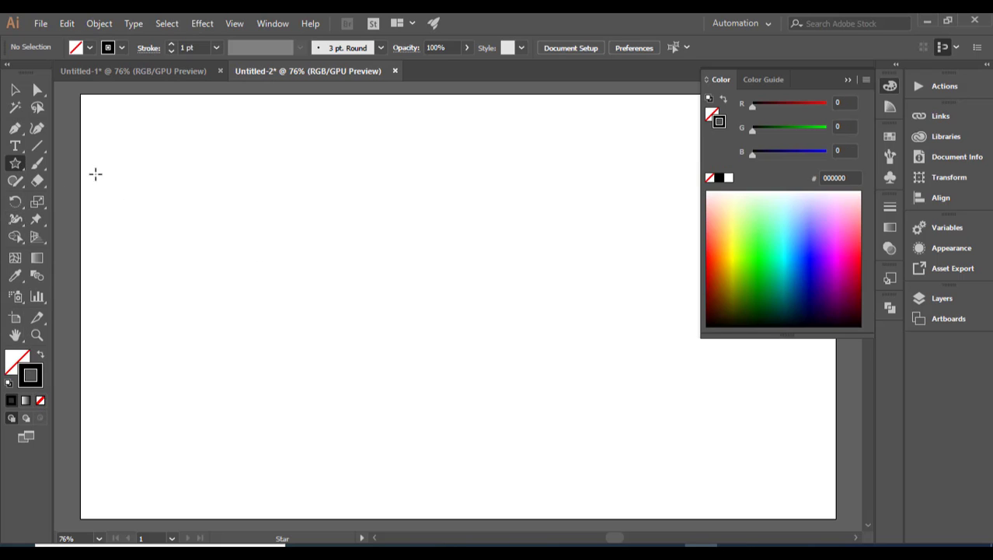
left_click_drag(317, 163, 343, 181)
left_click(354, 183)
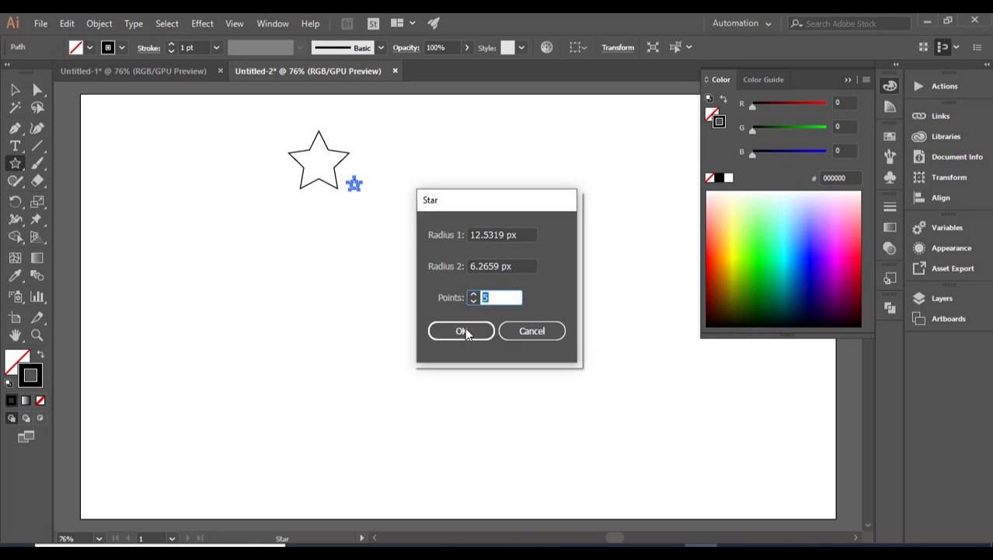
left_click(524, 334)
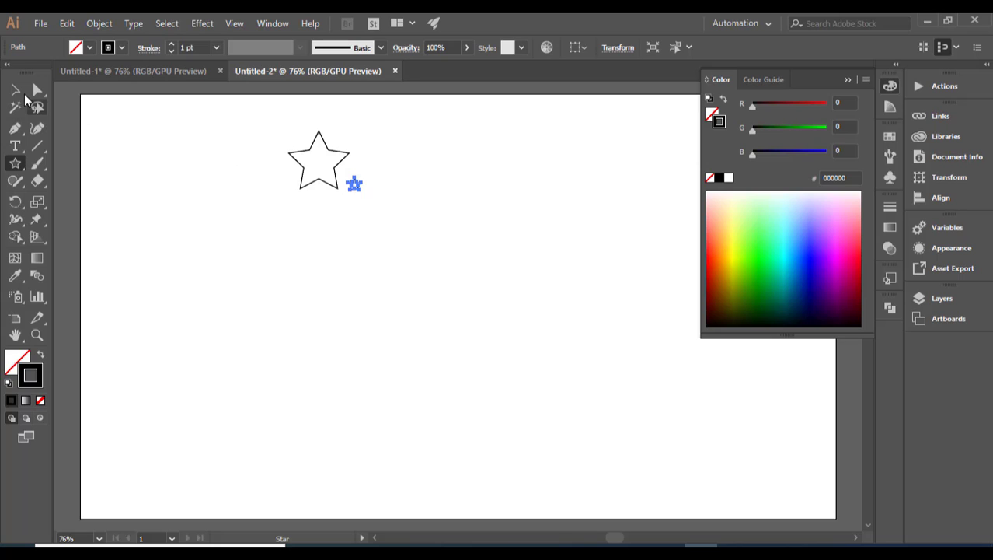
key("ctrl+z")
Move the star outline right so it sits above the artboard's centre
left_click(7, 94)
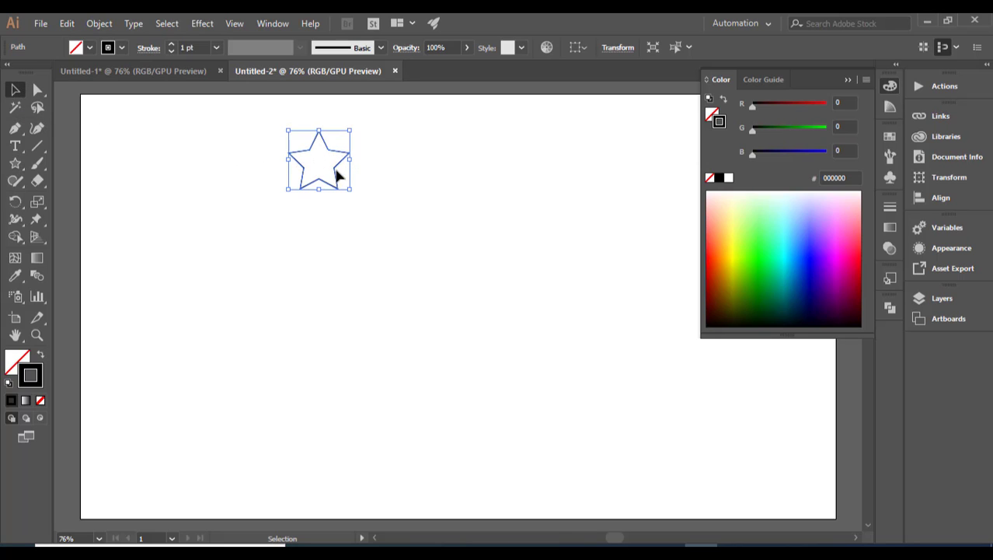
left_click_drag(335, 177, 394, 177)
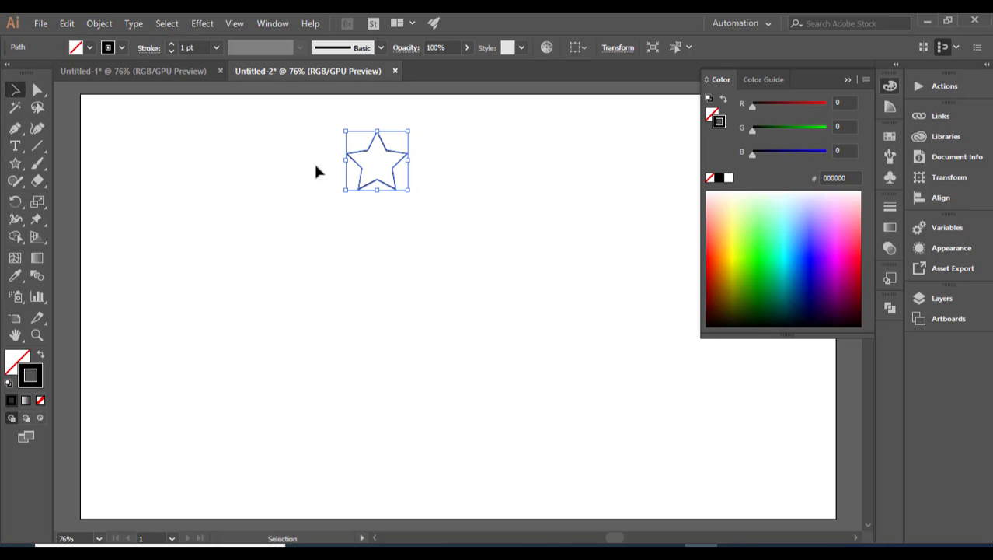
left_click(15, 202)
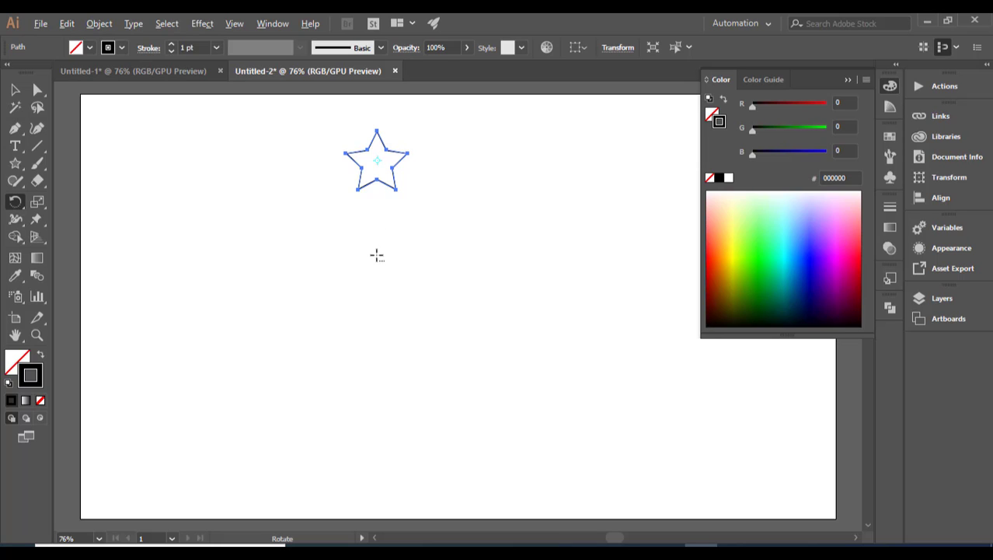
Copy the star around a centre below it at 360/8 (45°) to form a ring of eight
left_click(377, 266, "alt")
type("360/")
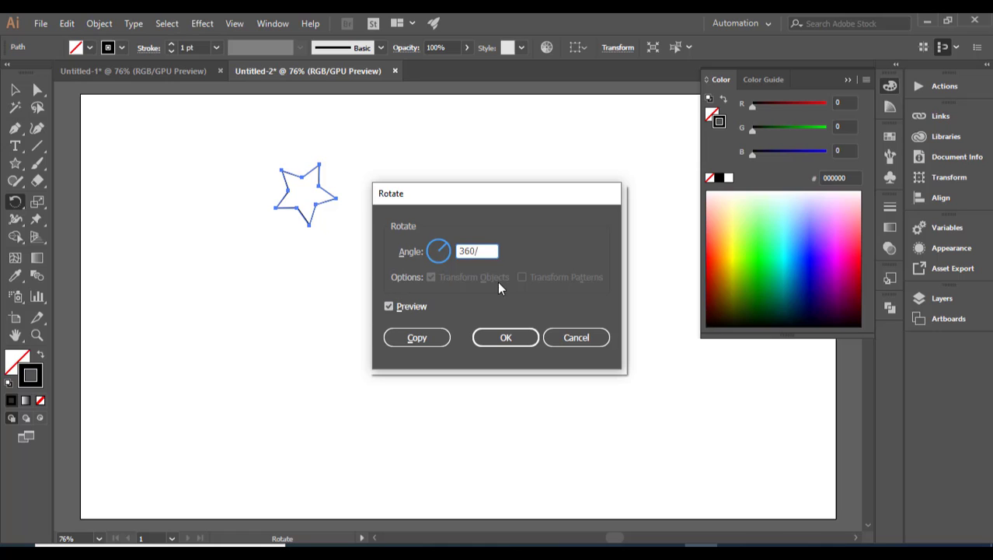
type("8")
left_click(416, 338)
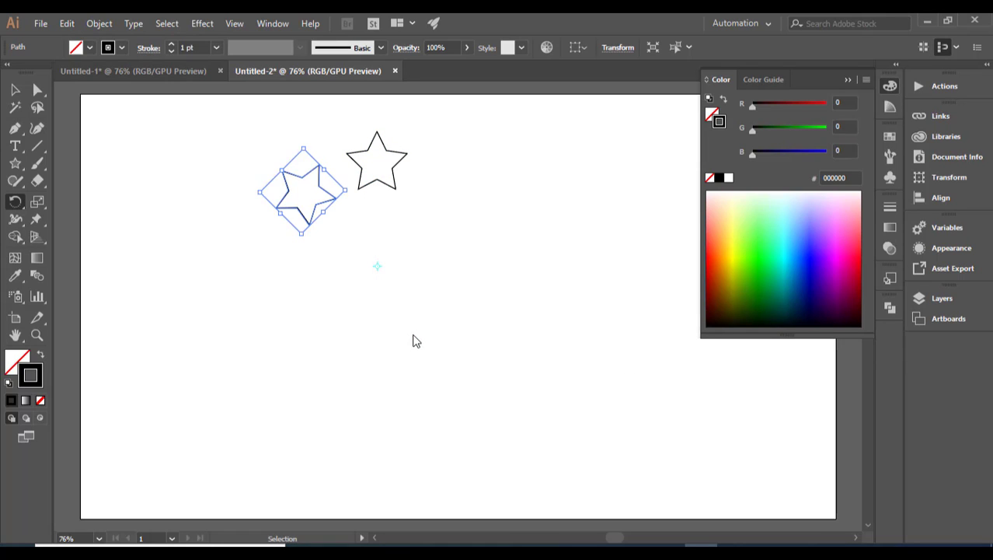
key("ctrl+d")
key("ctrl+d")
key("ctrl+d")
key("ctrl+d")
key("ctrl+d")
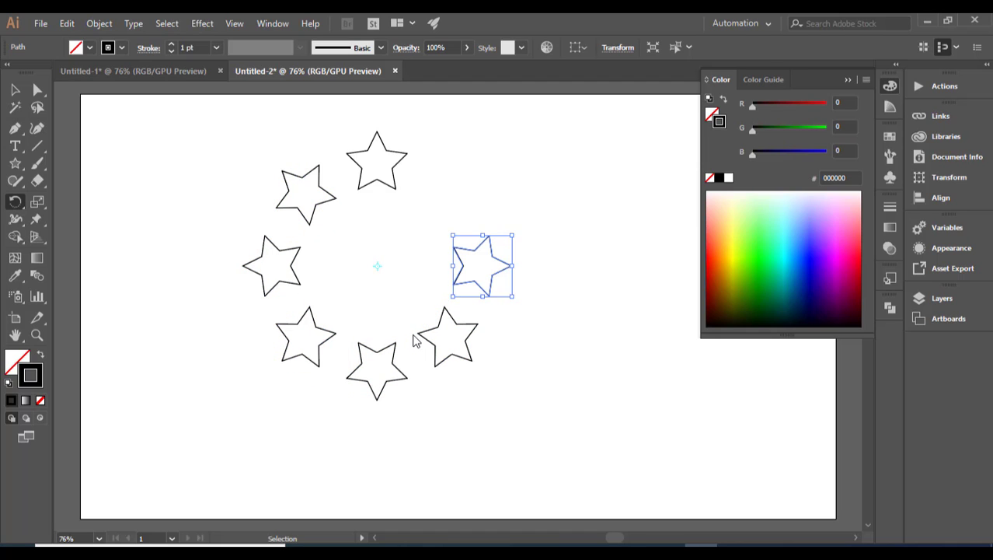
key("ctrl+d")
key("ctrl+d")
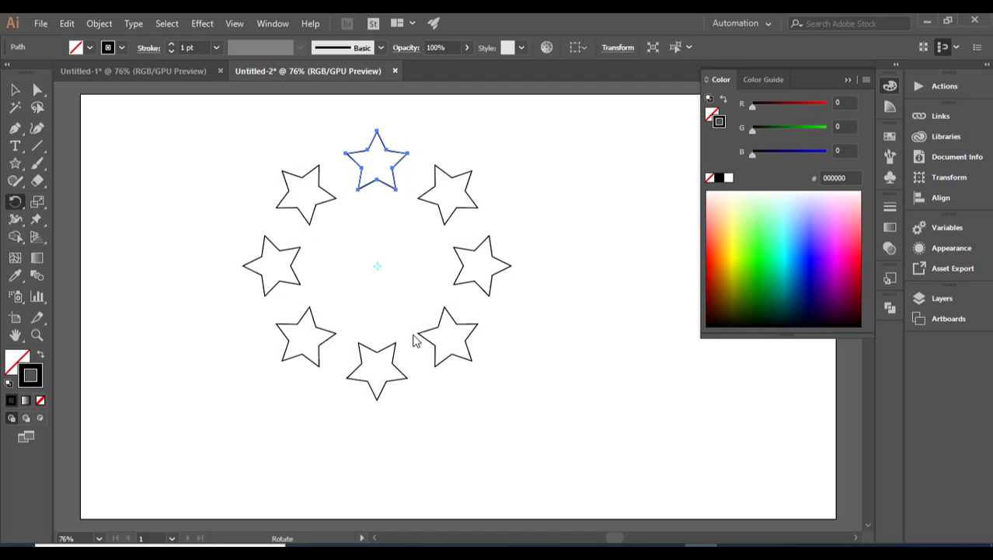
Select all eight stars and blend them with Ctrl+Alt+B into an octagonal wreath
key("v")
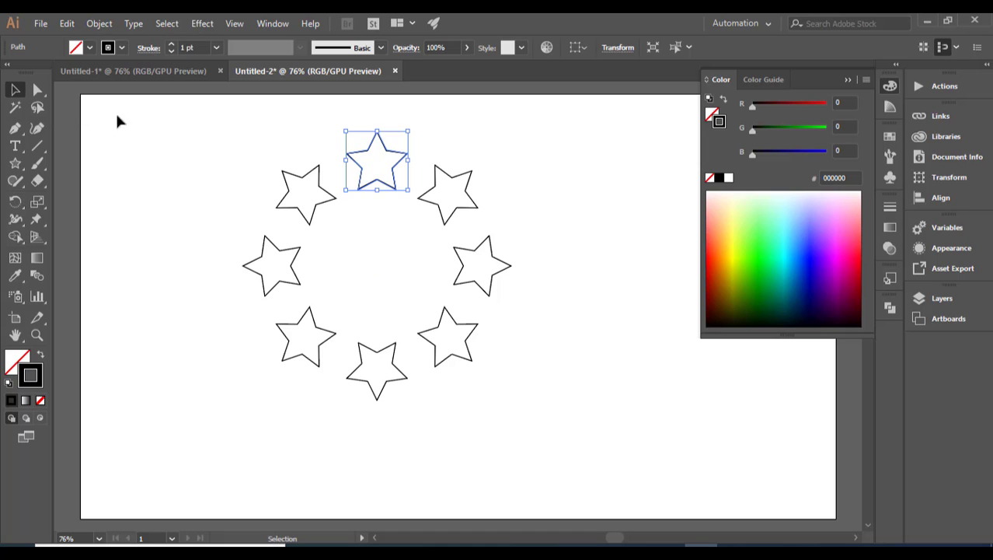
left_click(244, 182)
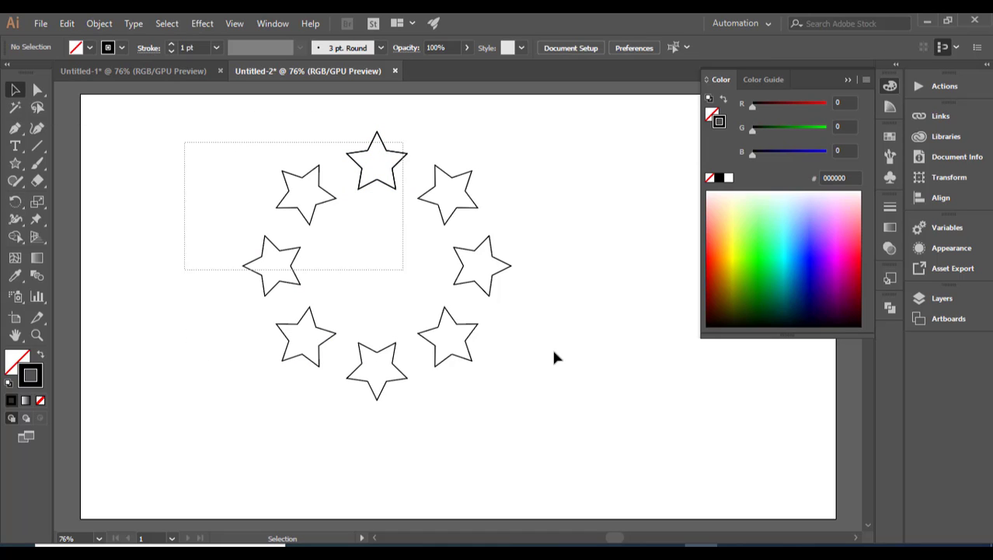
left_click_drag(184, 141, 591, 400)
left_click(545, 373)
left_click_drag(228, 165, 455, 401)
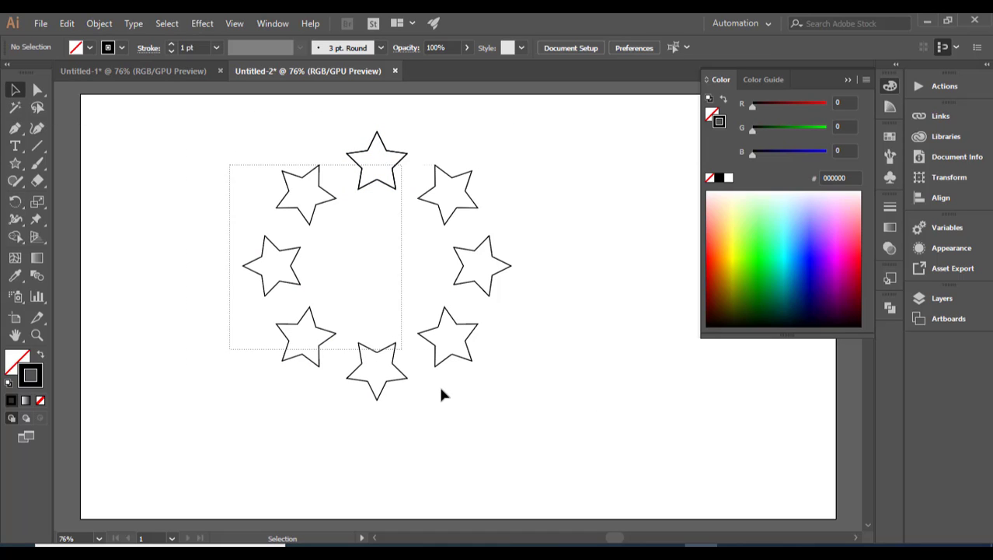
key("a")
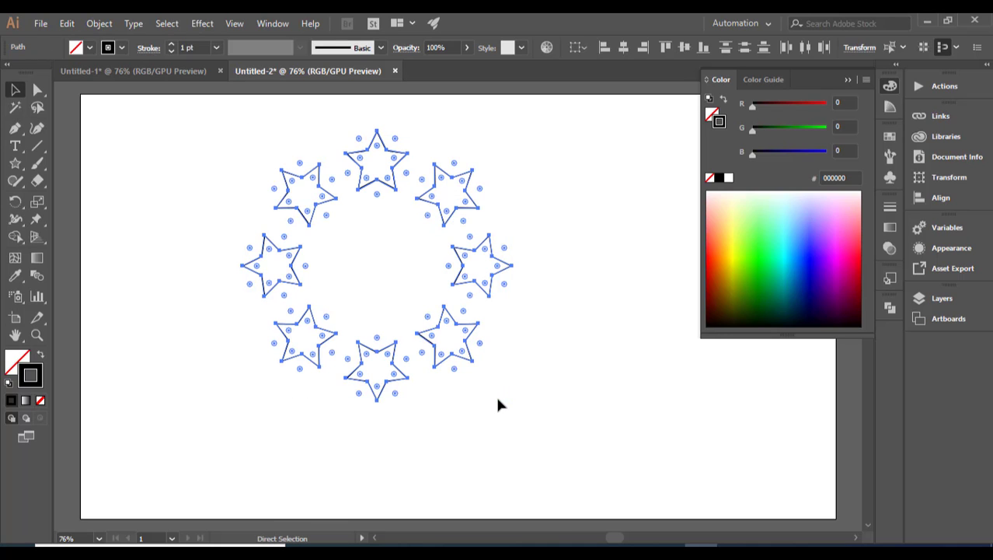
key("ctrl+alt+b")
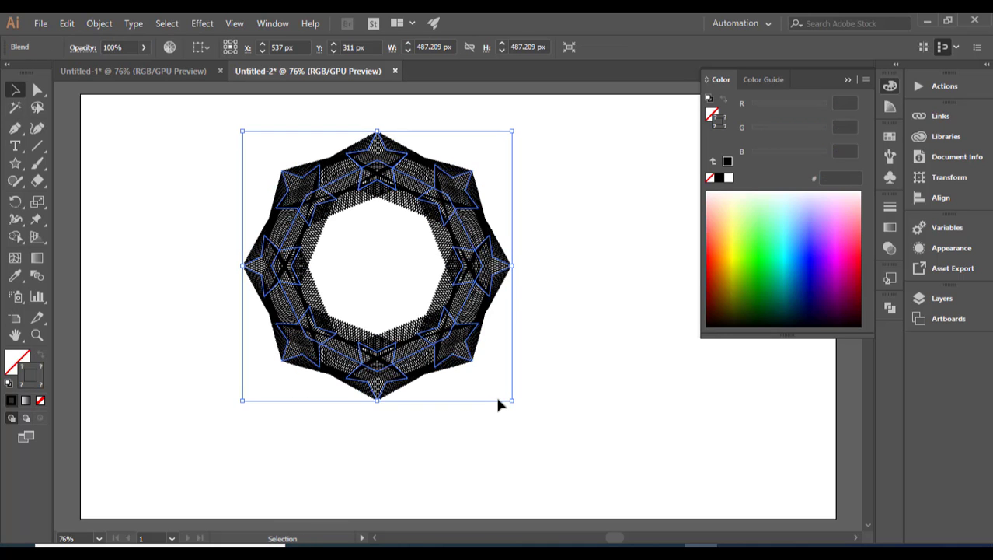
Set the Blend Options to Specified Steps spacing with 31 steps instead of 36
left_click(124, 299)
left_click(42, 276)
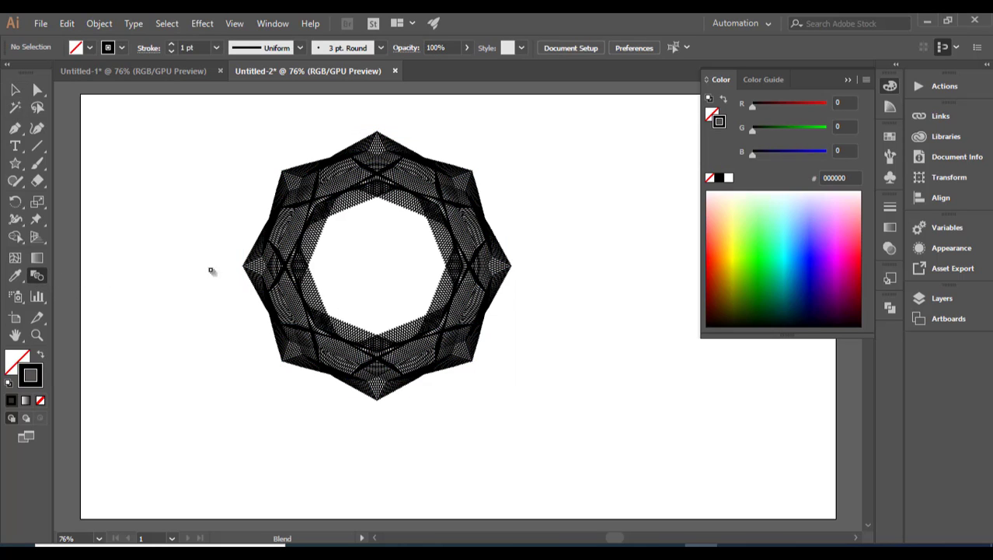
double_click(37, 278)
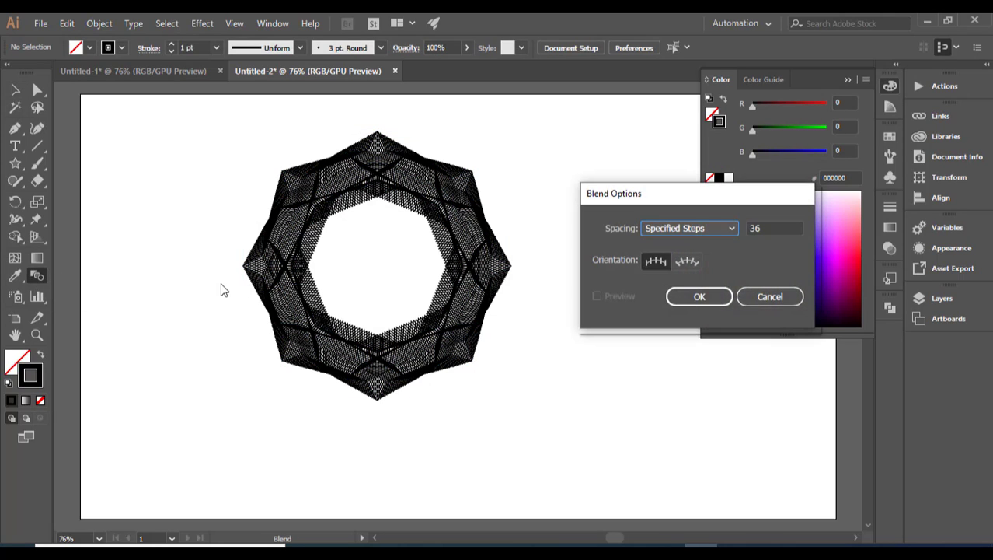
left_click(732, 229)
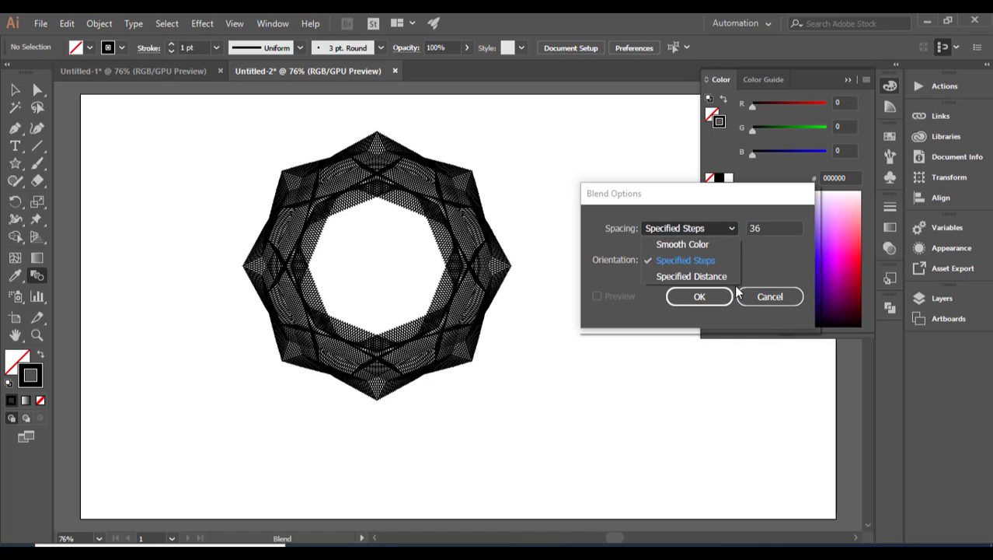
left_click(771, 228)
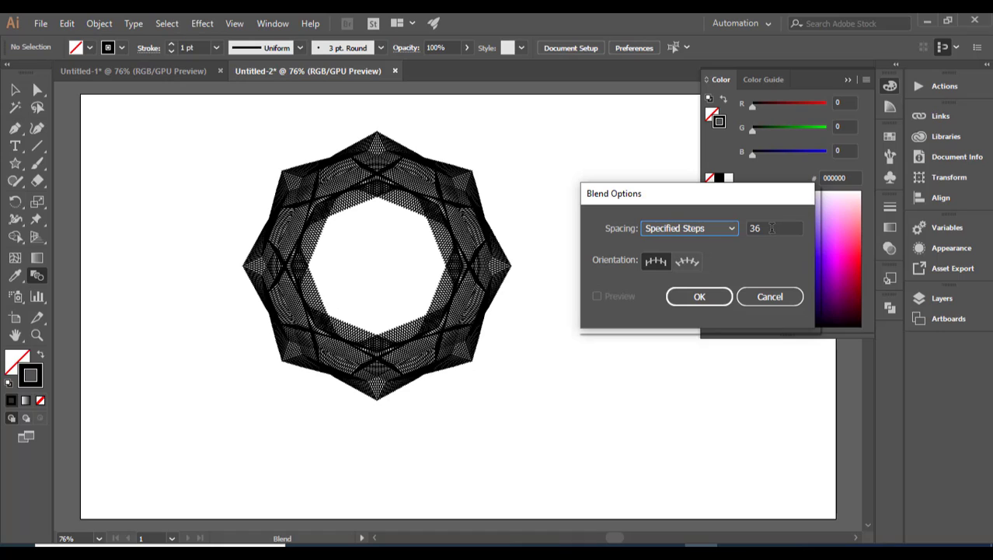
left_click(771, 228)
type("31")
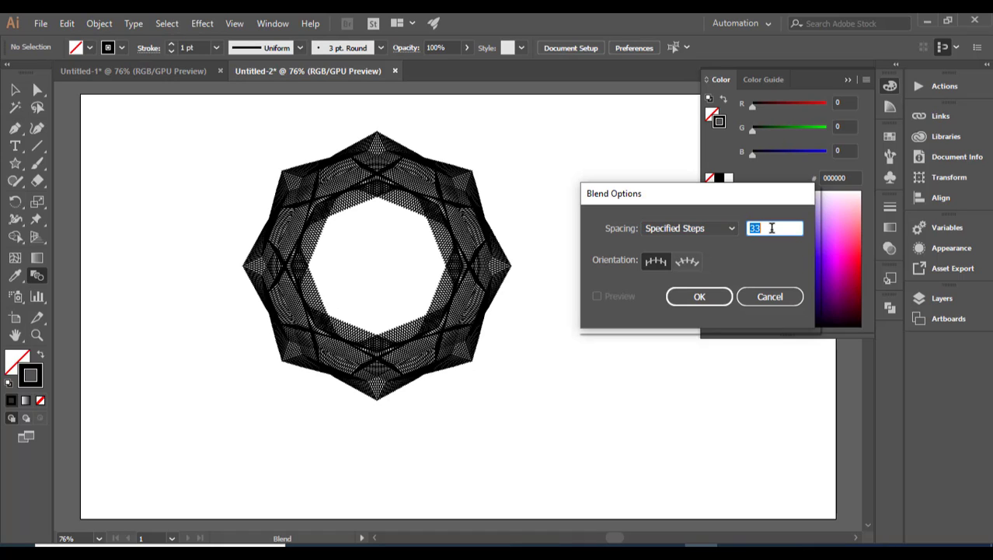
left_click(691, 300)
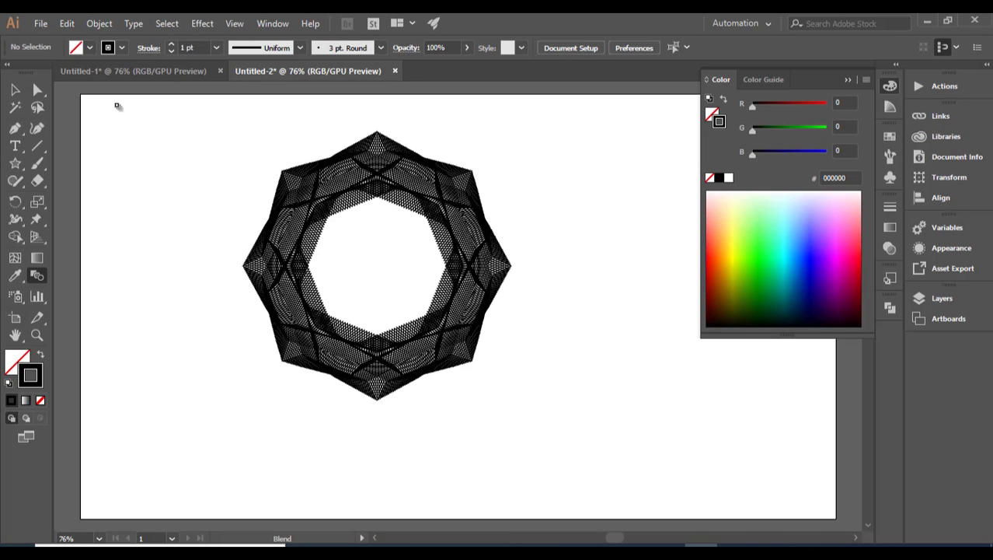
Isolate the blend and colour the top star green and the top-right star orange
left_click(16, 90)
double_click(383, 192)
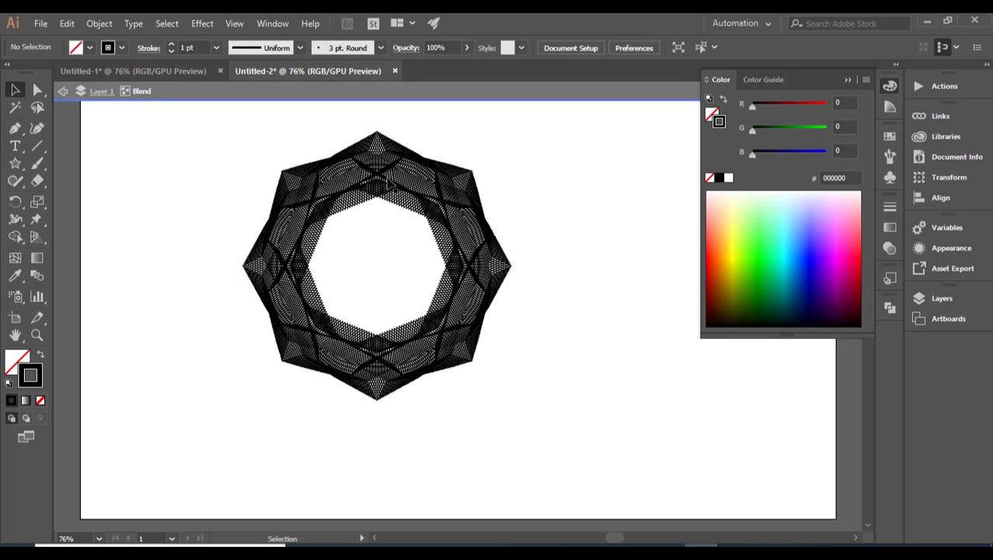
left_click(385, 185)
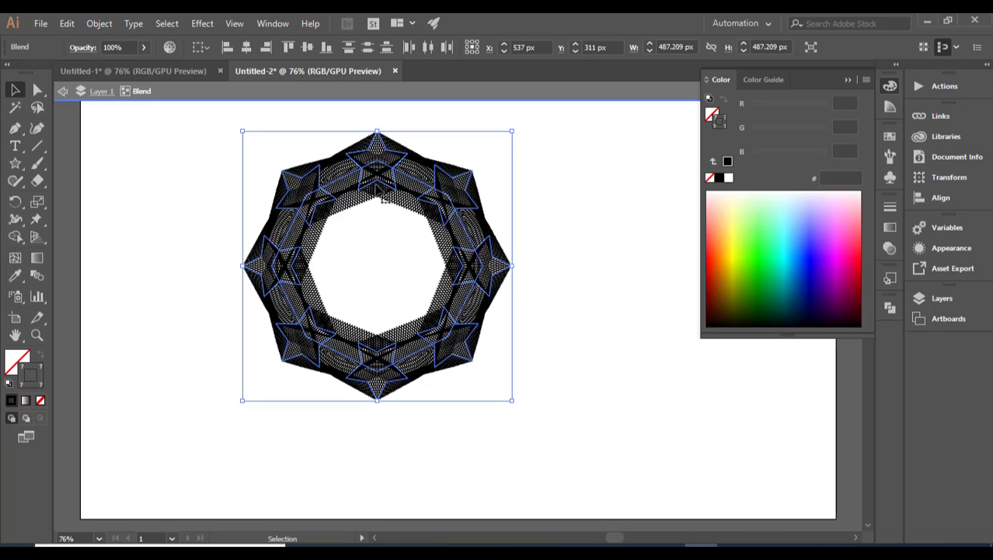
left_click(38, 90)
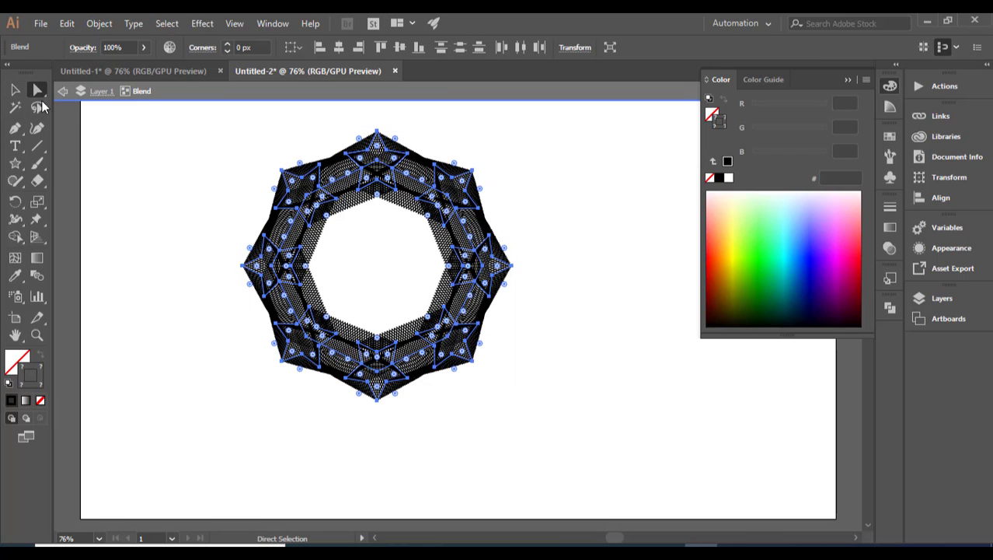
left_click_drag(360, 119, 406, 145)
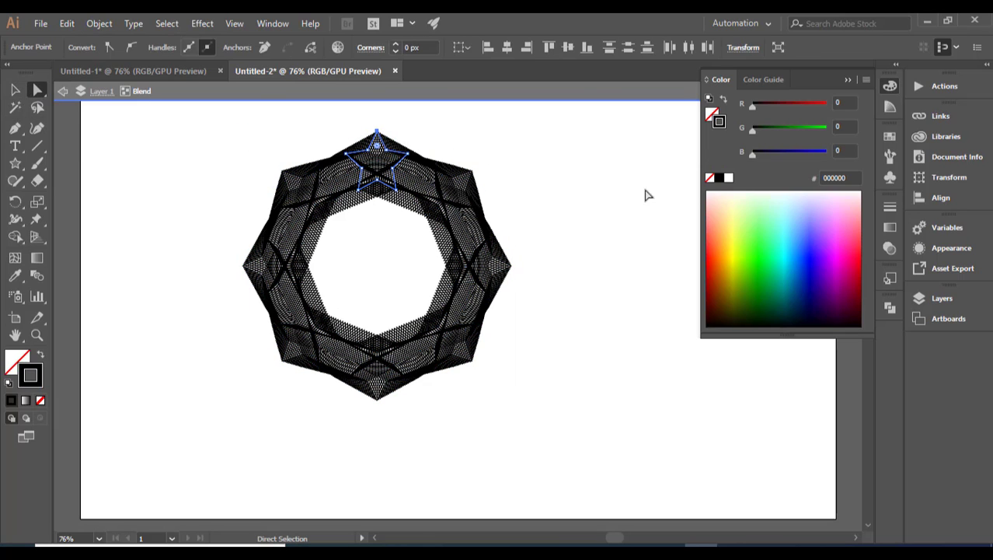
left_click(746, 234)
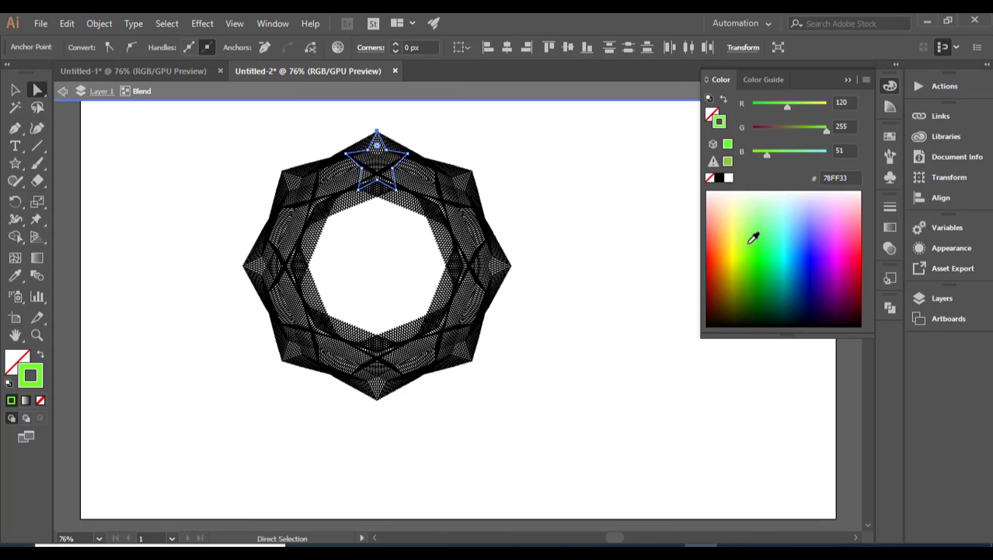
left_click(478, 162)
left_click_drag(467, 150, 485, 209)
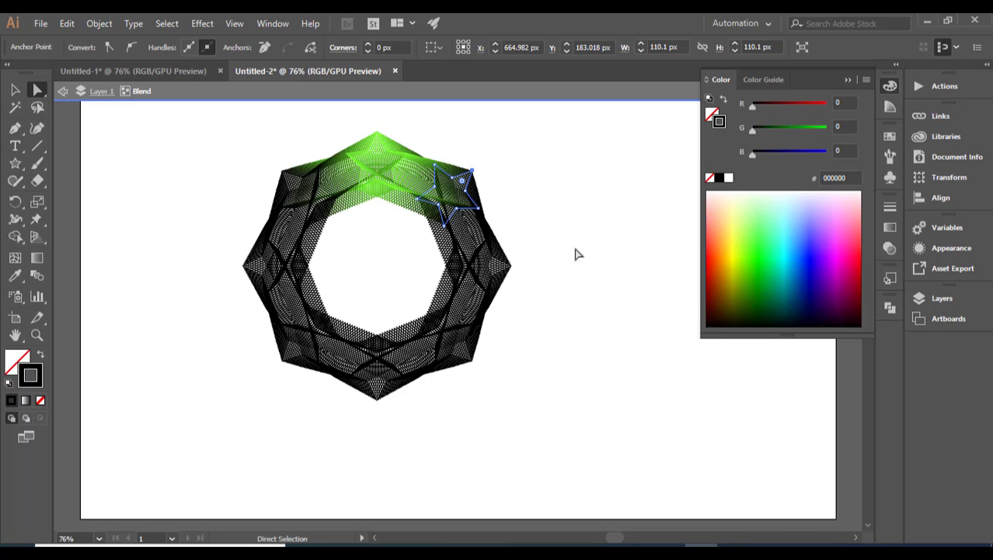
left_click(709, 235)
Colour the right star teal and the lower-right star magenta
left_click(544, 242)
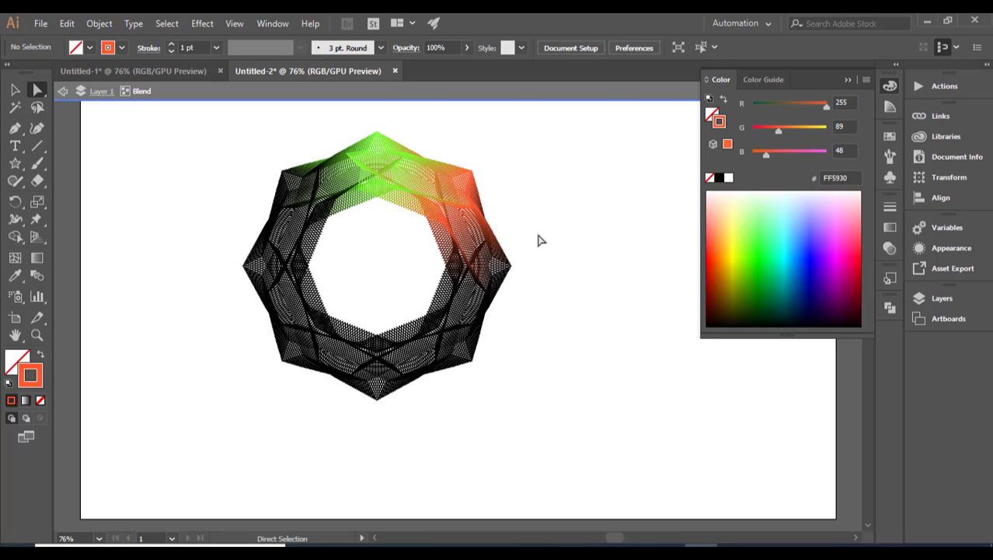
left_click_drag(529, 233, 502, 288)
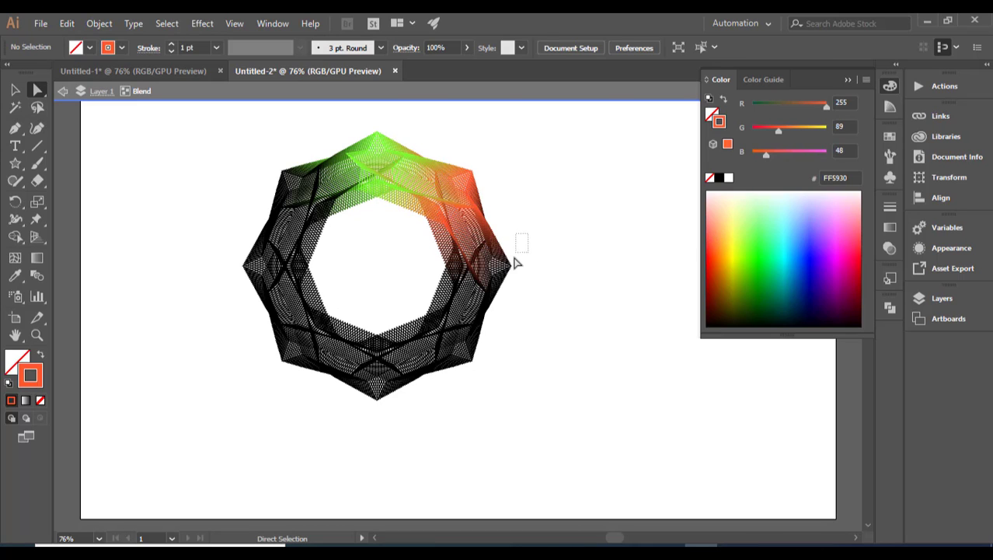
left_click(790, 272)
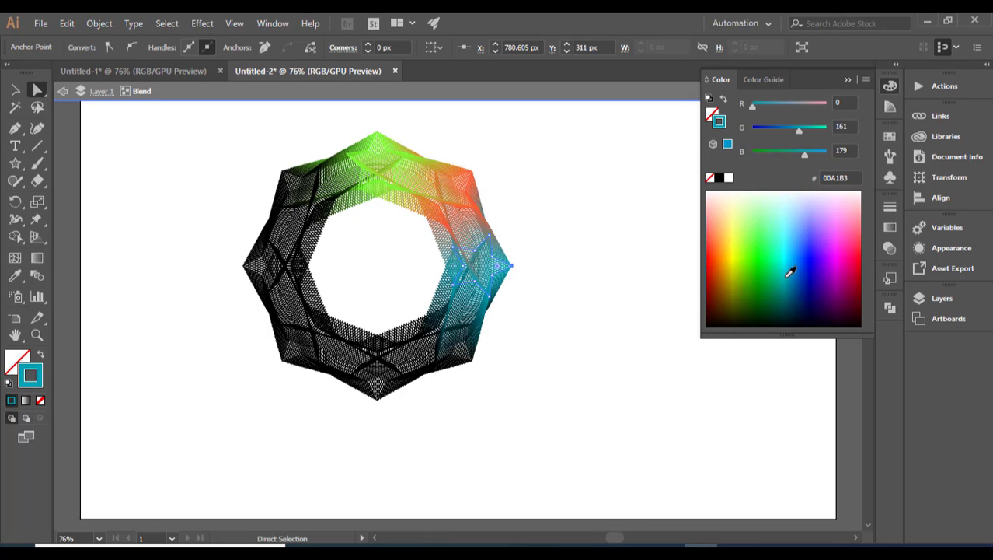
left_click(600, 257)
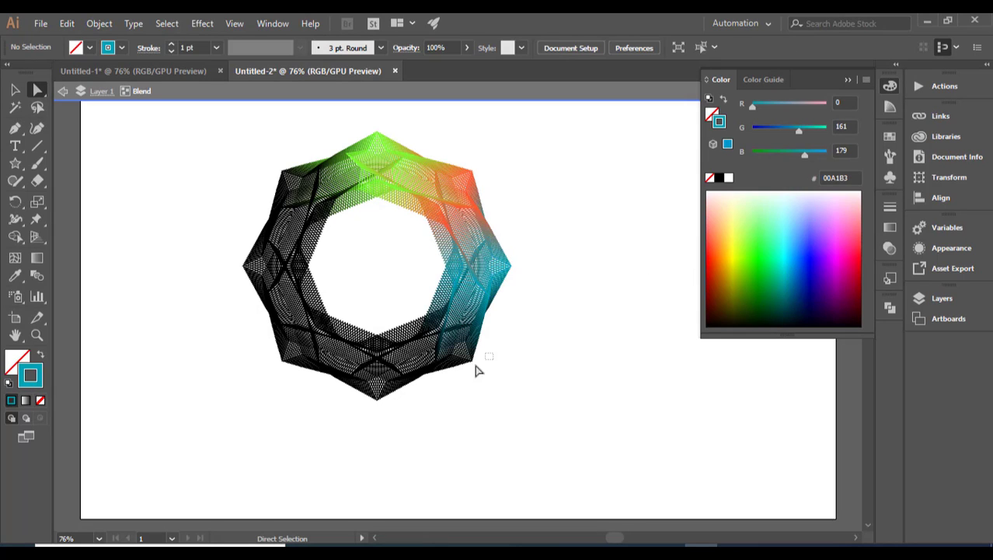
left_click(452, 375)
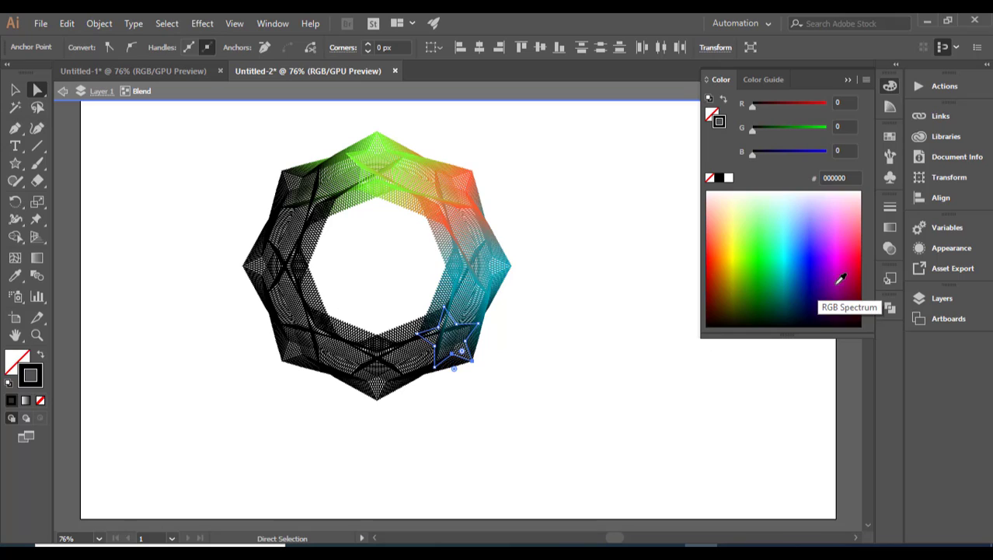
left_click(849, 273)
left_click(412, 412)
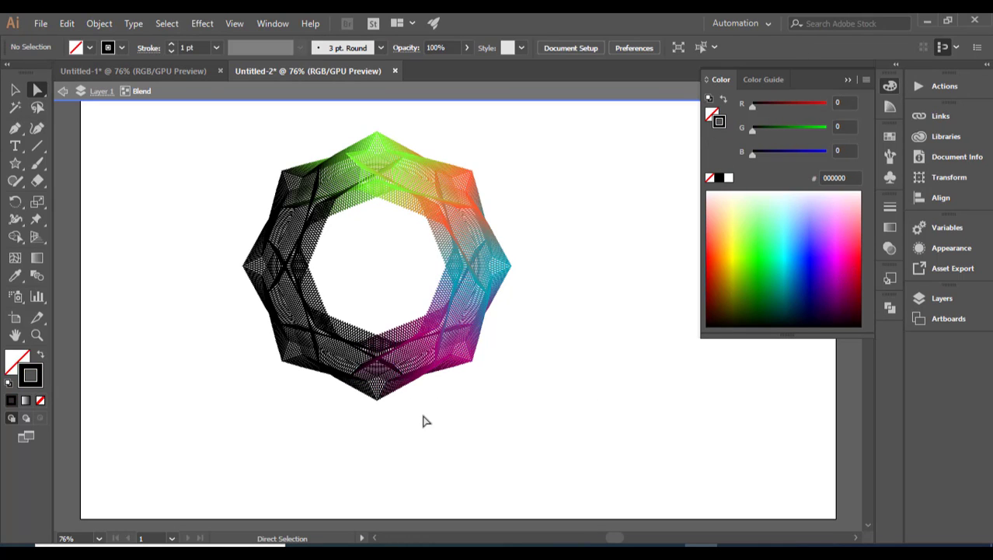
Colour the bottom star olive and the lower-left star green
left_click_drag(423, 420, 334, 391)
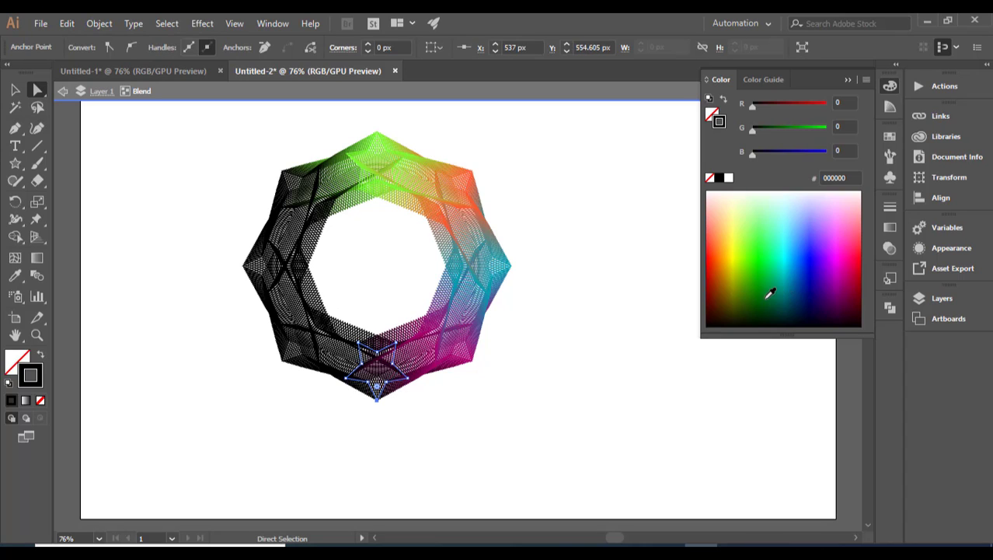
left_click(733, 293)
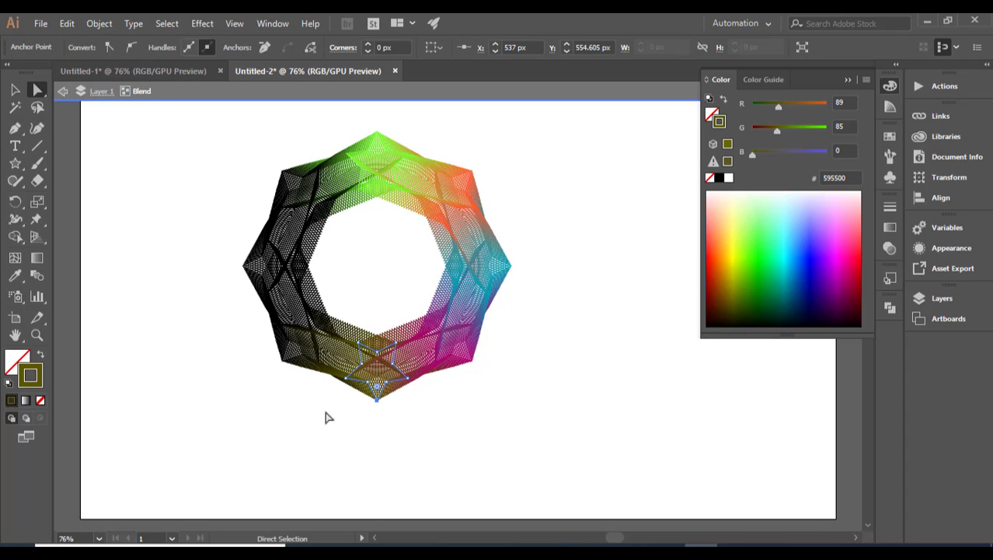
left_click_drag(298, 370, 264, 346)
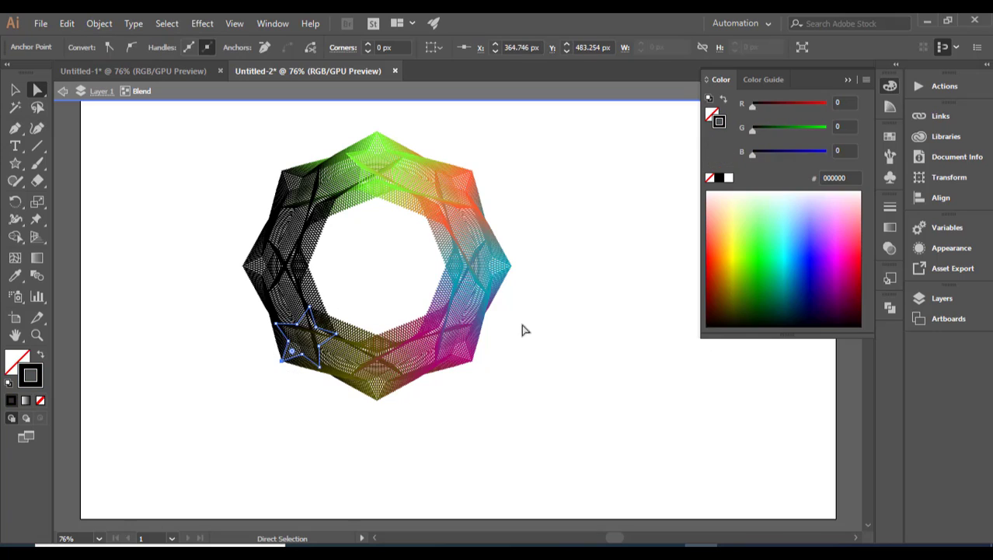
left_click(740, 269)
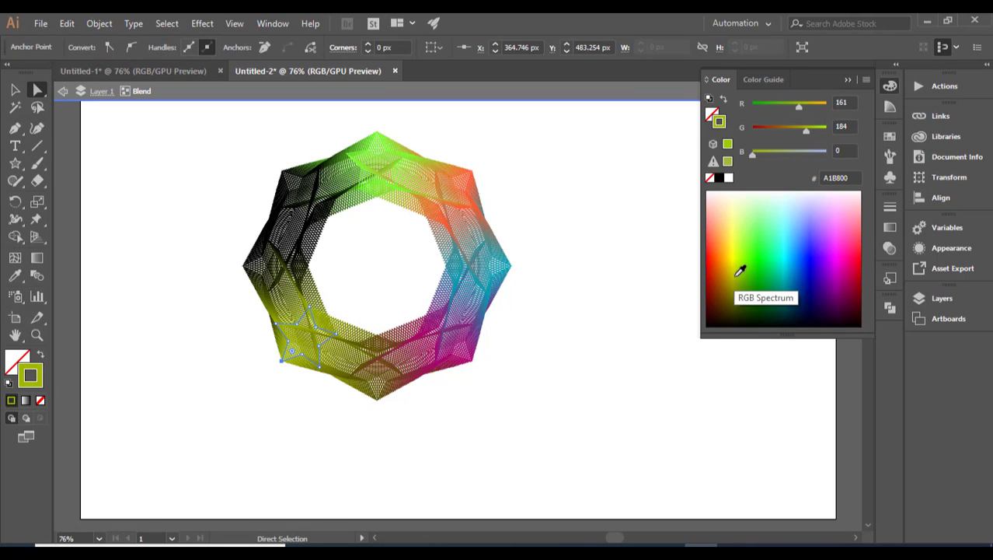
left_click(770, 272)
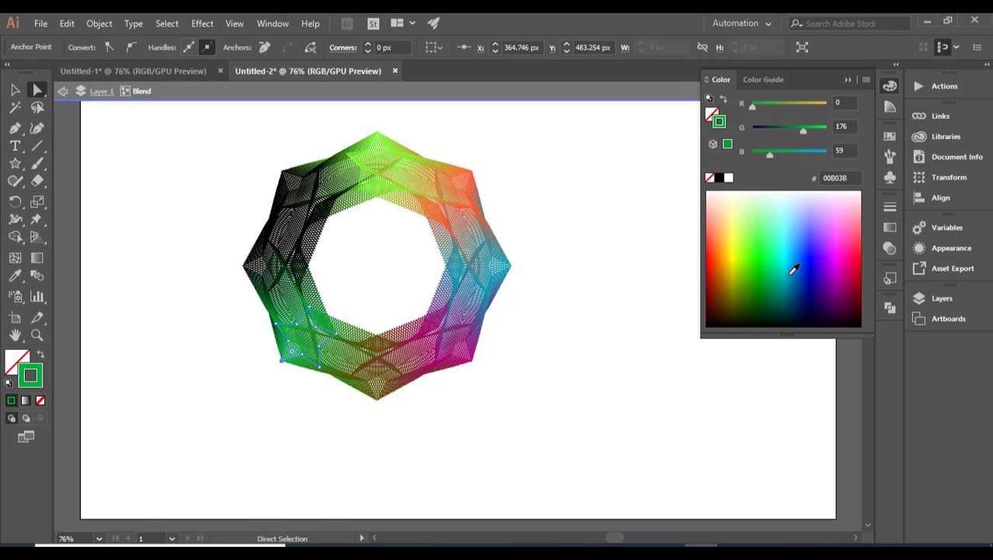
left_click(223, 325)
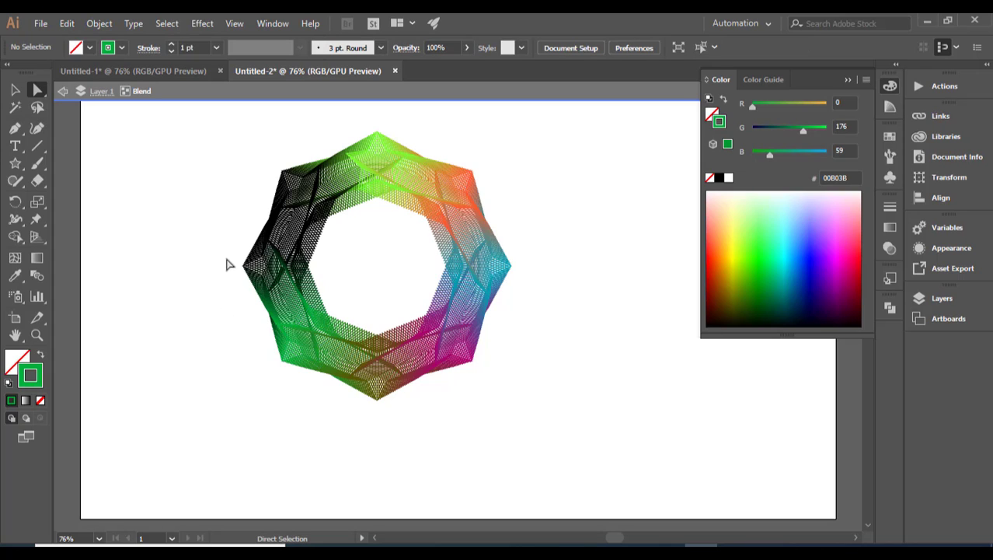
Colour the left star orange and the top-left star dark blue
left_click_drag(230, 249, 265, 292)
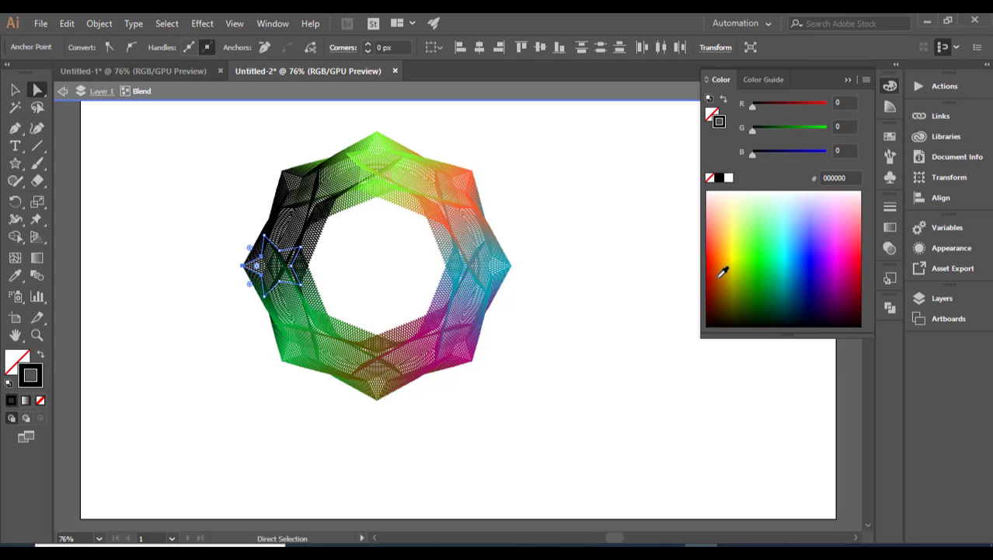
left_click(728, 270)
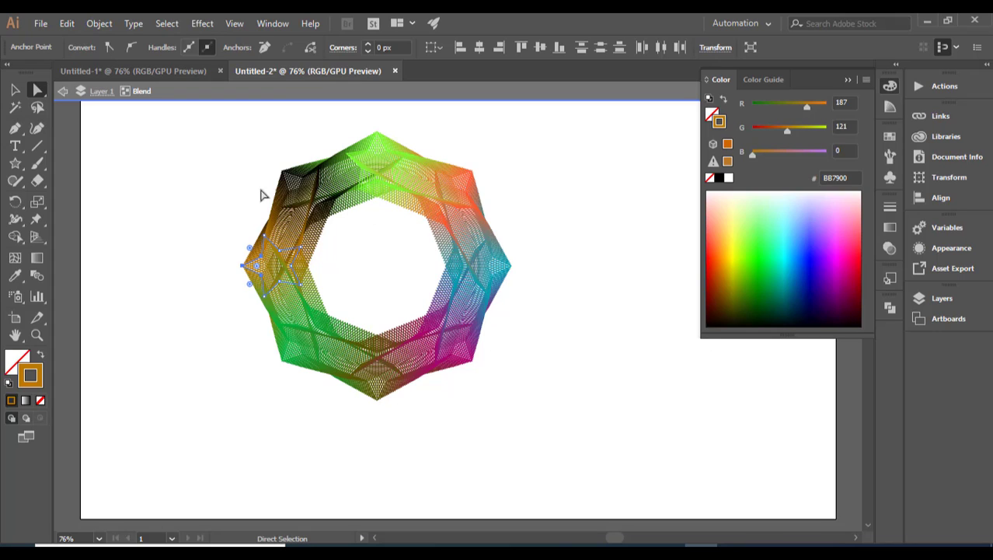
left_click(262, 166)
left_click_drag(262, 166, 326, 207)
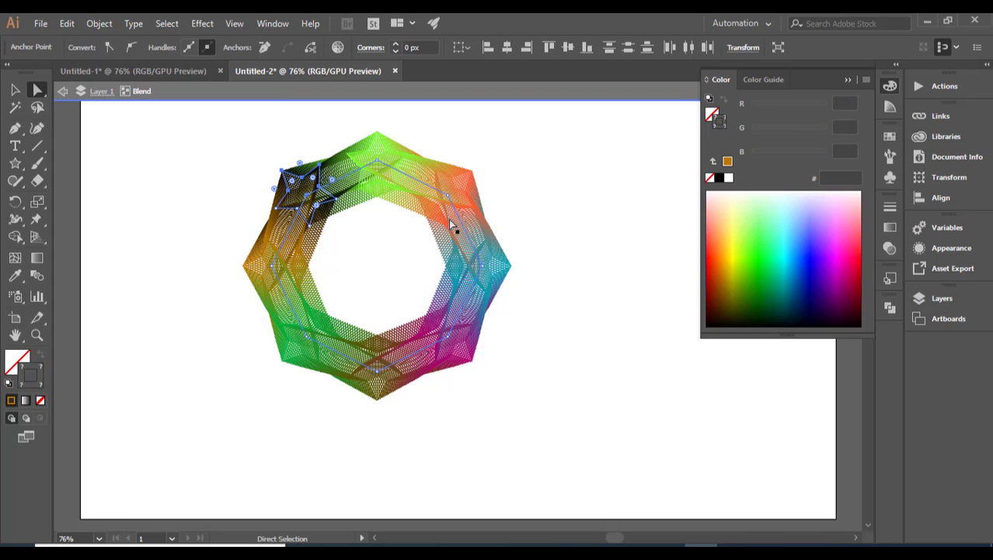
left_click(722, 222)
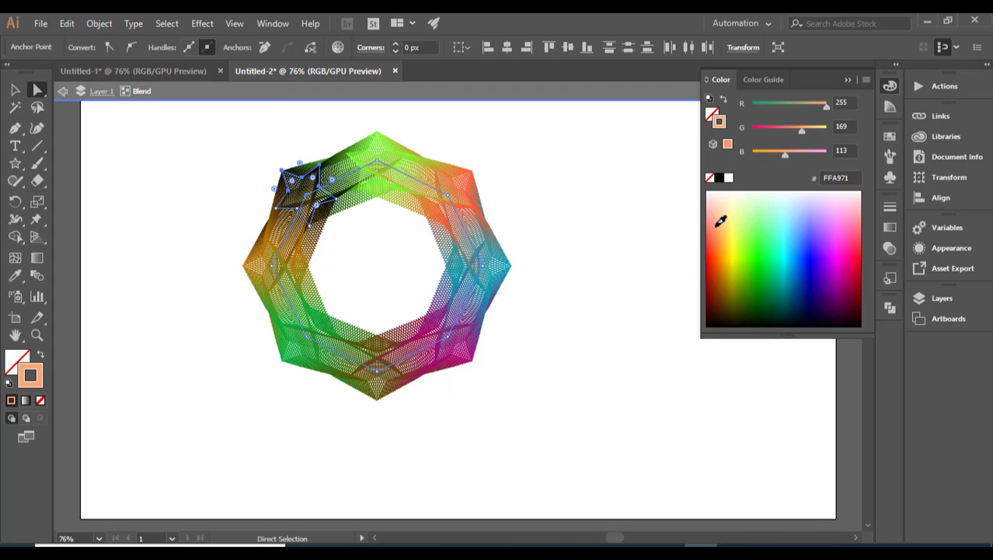
left_click(783, 242)
left_click(790, 241)
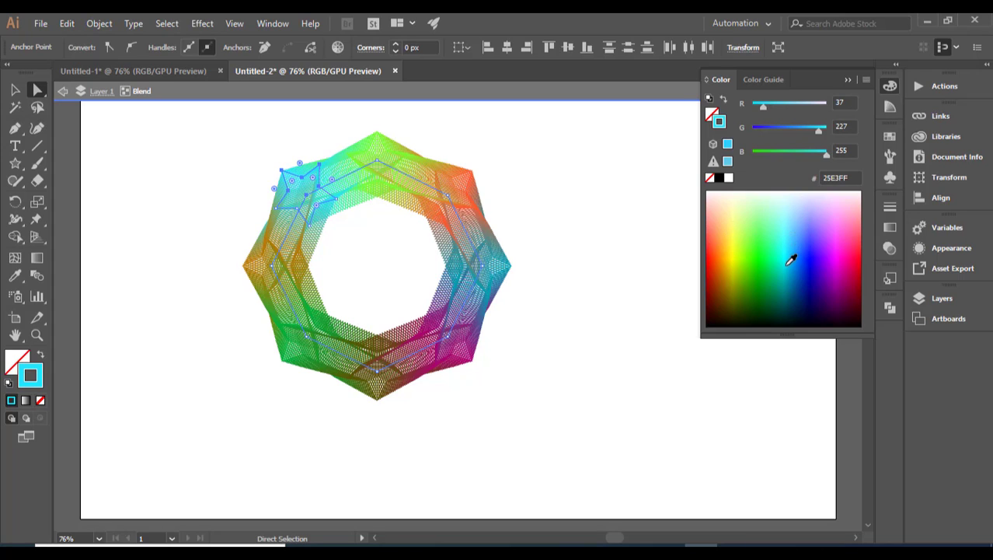
left_click(812, 283)
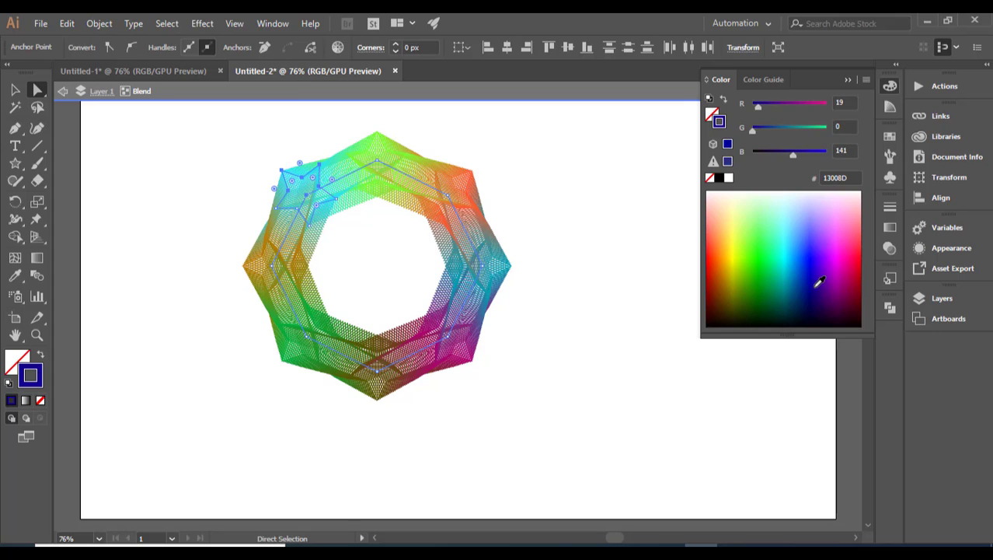
left_click(579, 264)
Recolour the lower-left star green to complete the rainbow wreath
left_click(269, 354)
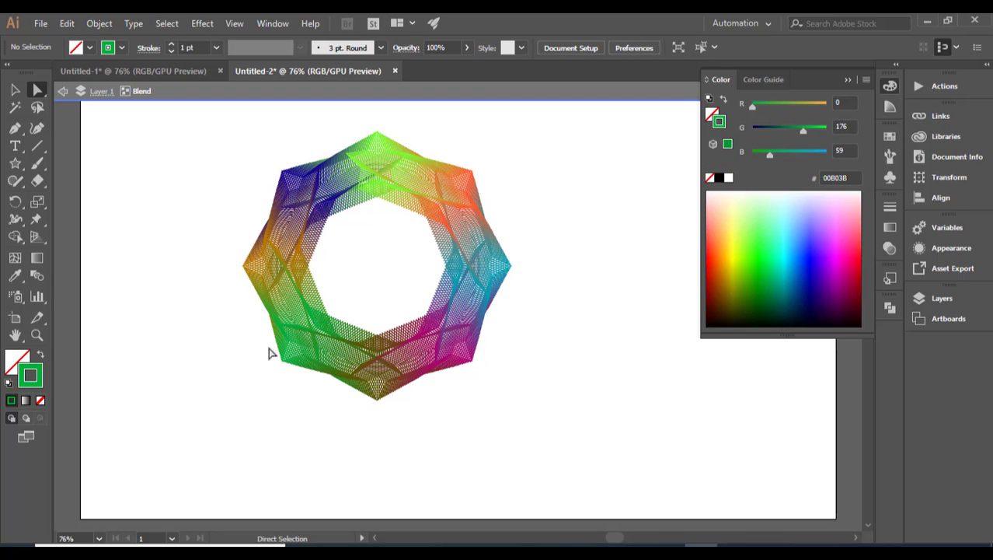
left_click_drag(325, 395, 261, 336)
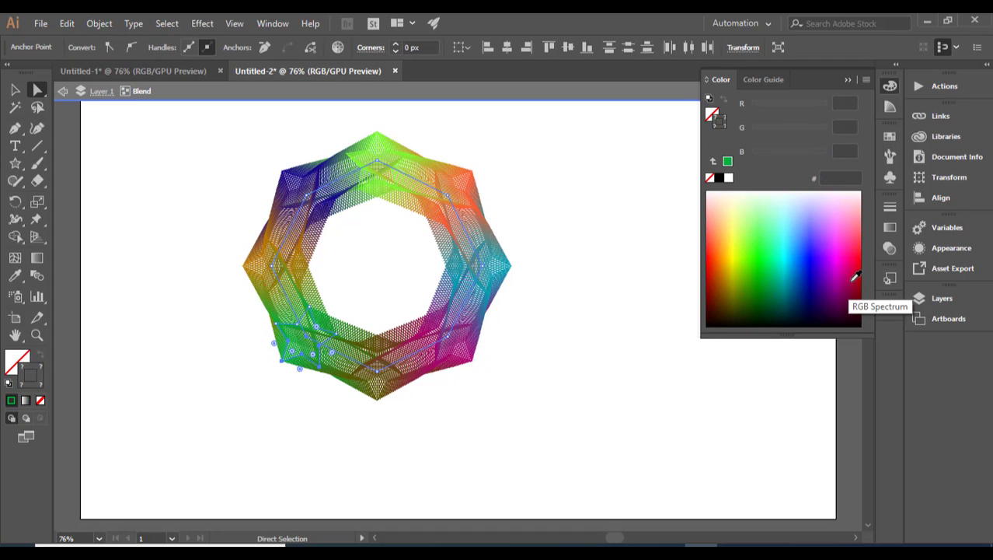
left_click(761, 298)
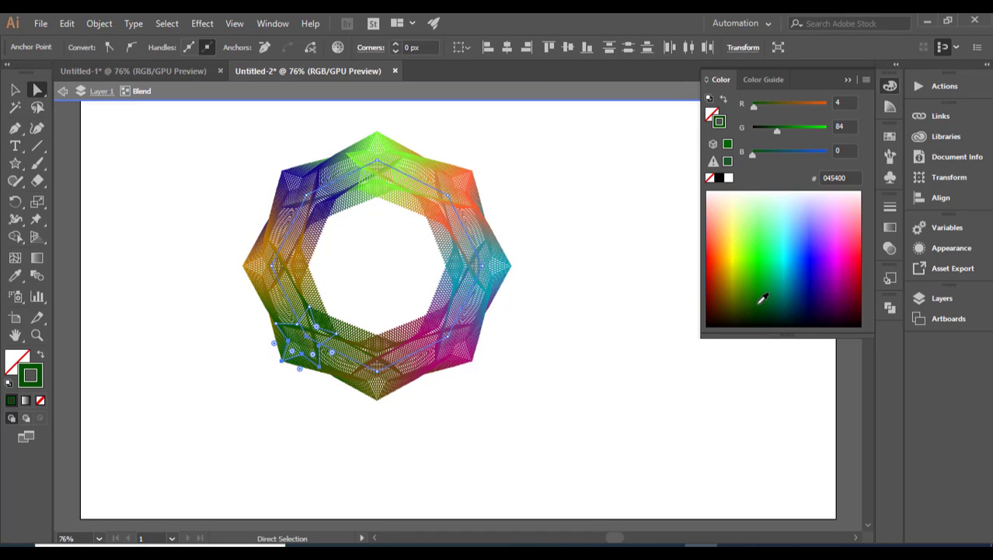
left_click(609, 345)
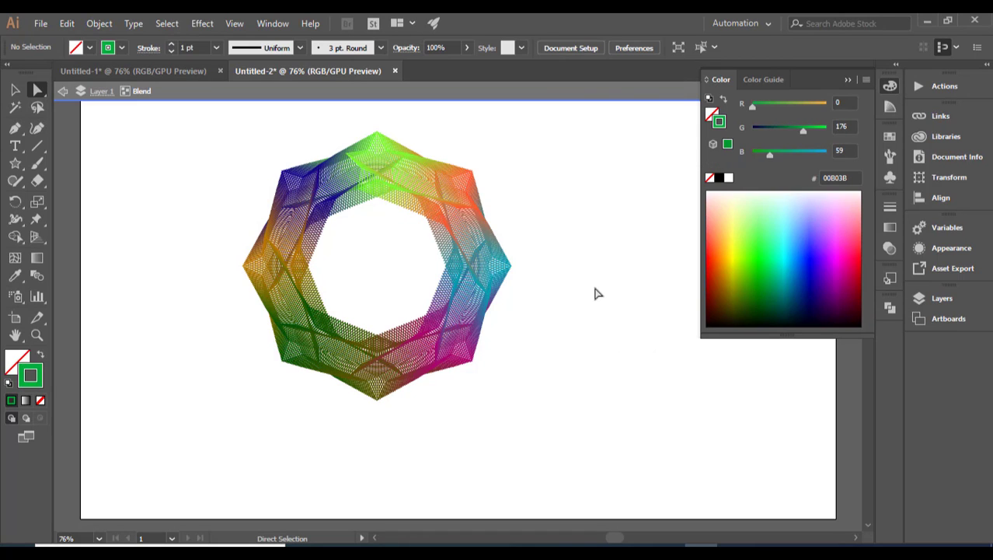
Scale the rainbow wreath down to 208.605 px square and move it to the artboard's top-left corner
left_click(848, 79)
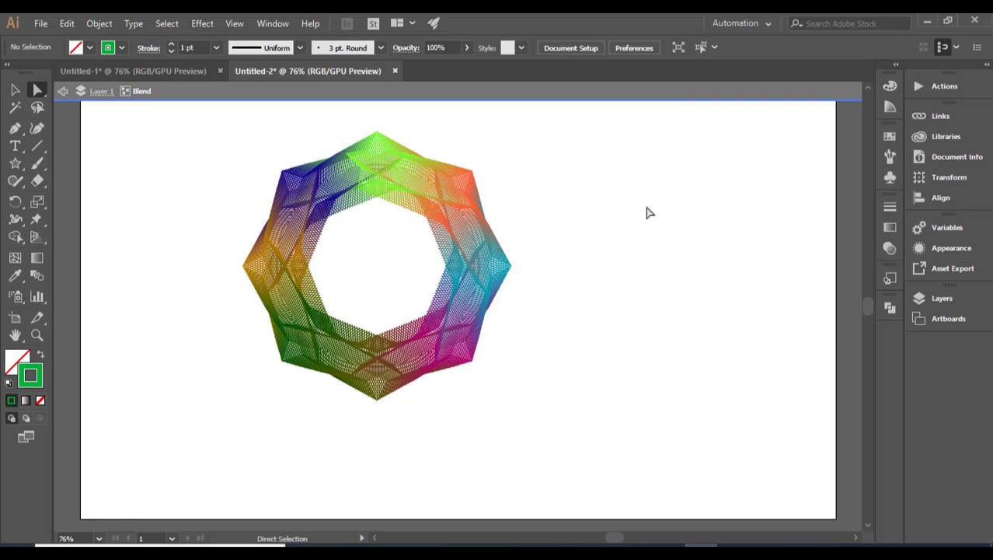
left_click_drag(222, 150, 397, 296)
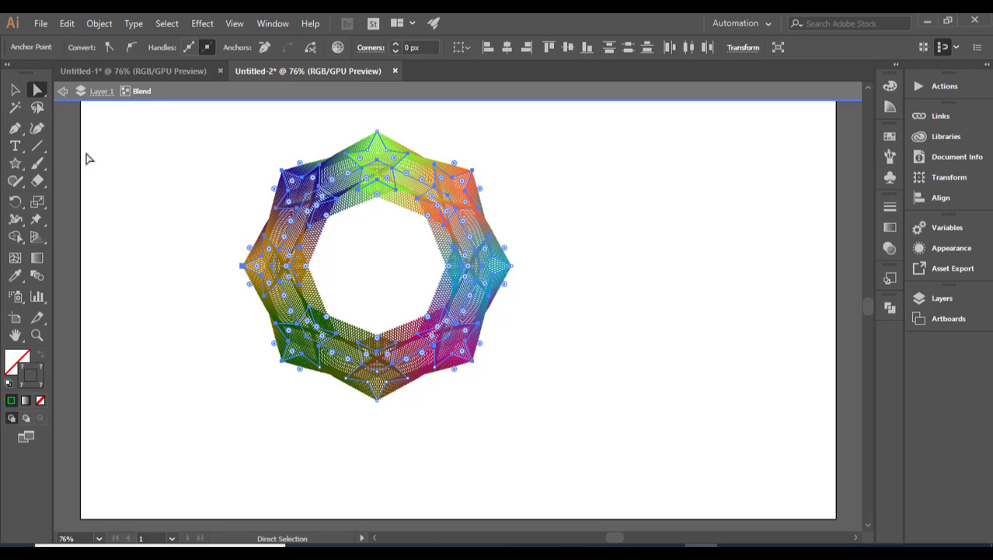
left_click(16, 91)
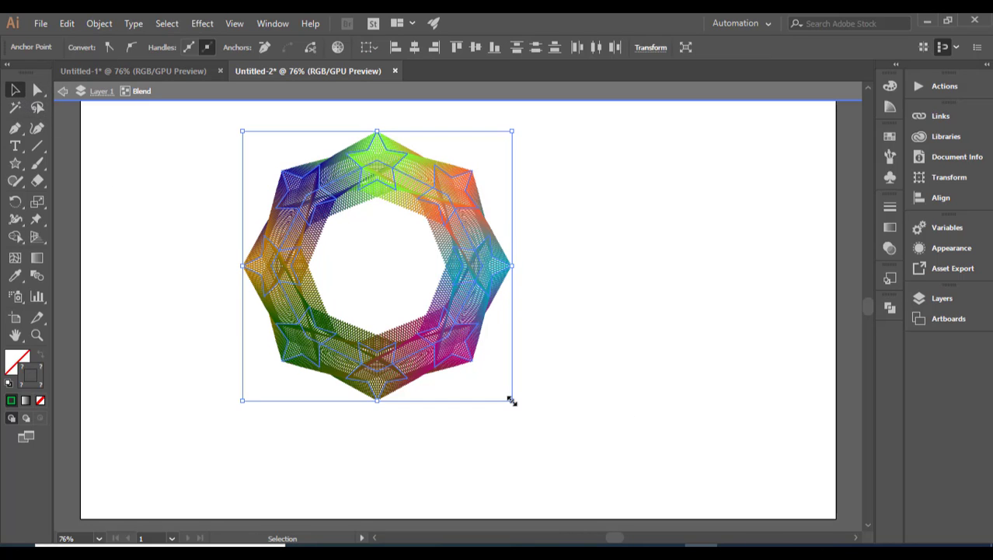
left_click_drag(511, 400, 364, 265)
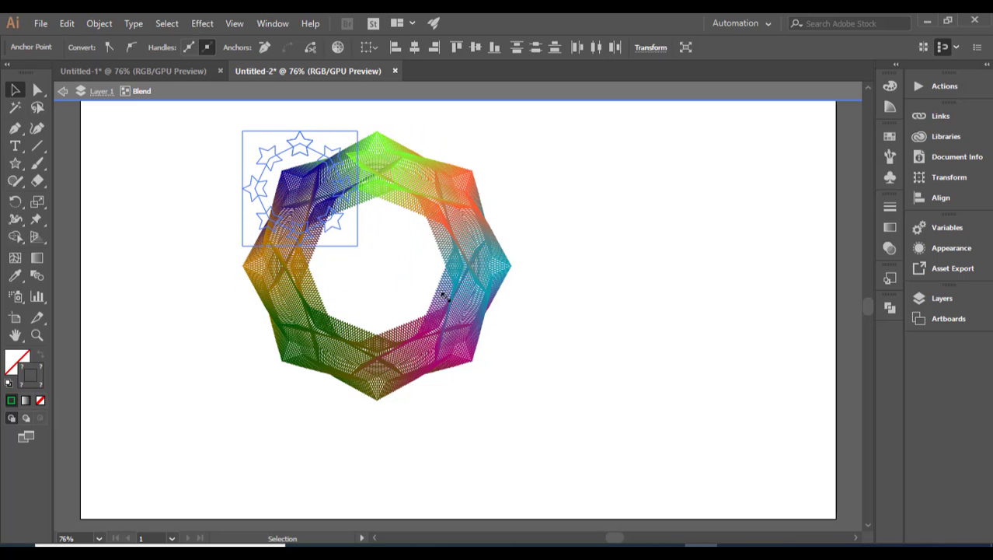
left_click(491, 283)
mouse_move(332, 229)
left_mouse_down()
mouse_move(616, 227)
mouse_move(195, 219)
left_mouse_up()
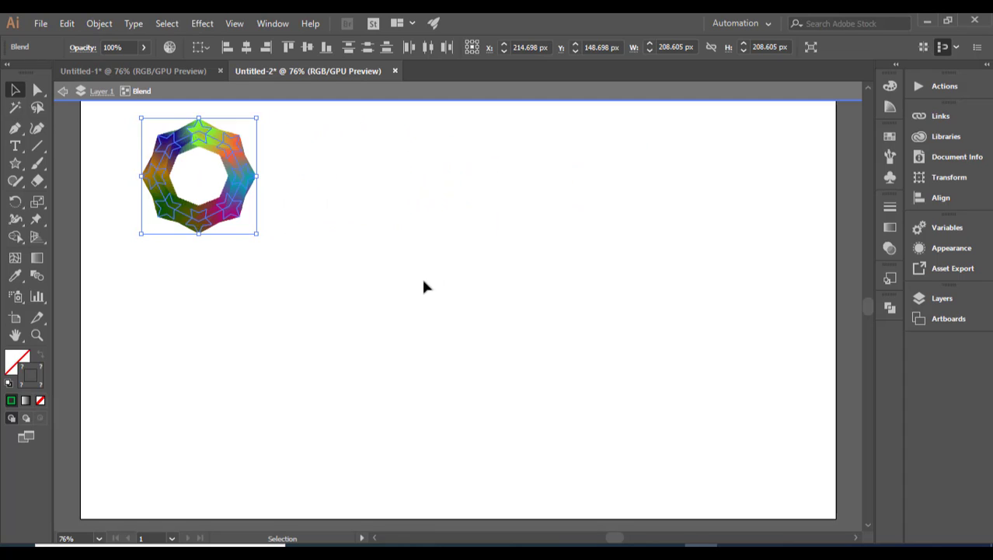
Duplicate the wreath to the right, enlarge the copy, and exit isolation mode
left_click_drag(224, 214, 454, 212, "alt")
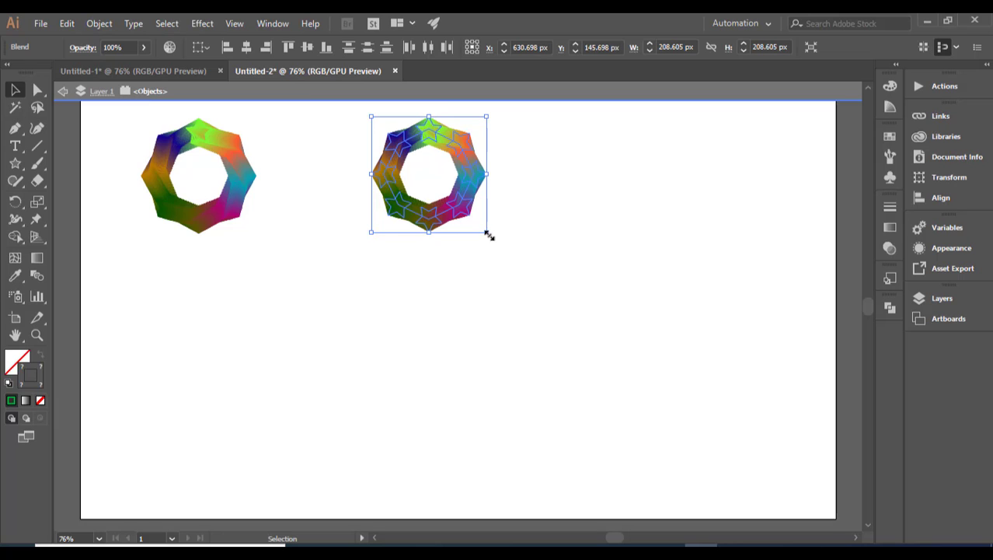
mouse_move(488, 234)
left_mouse_down()
mouse_move(665, 457)
mouse_move(643, 395)
left_mouse_up()
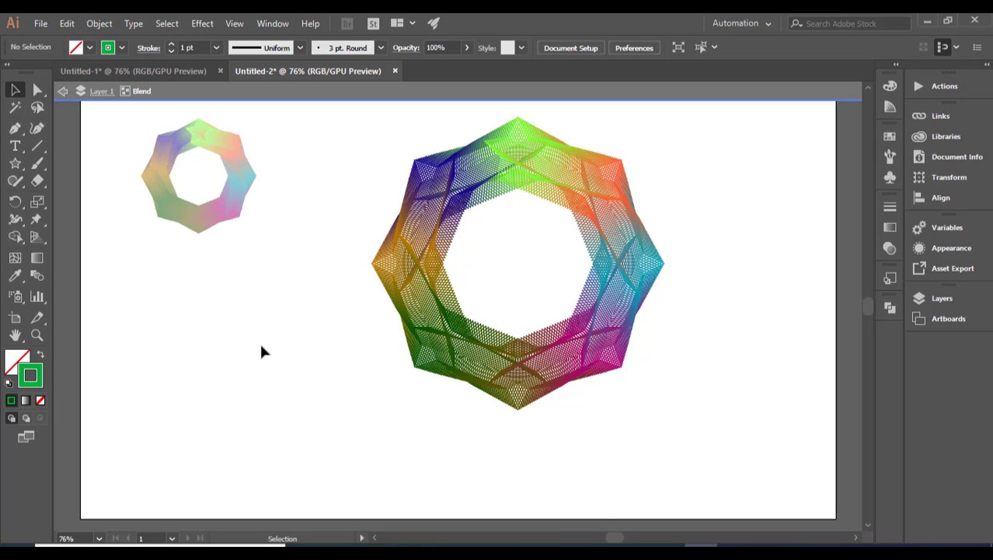
double_click(262, 255)
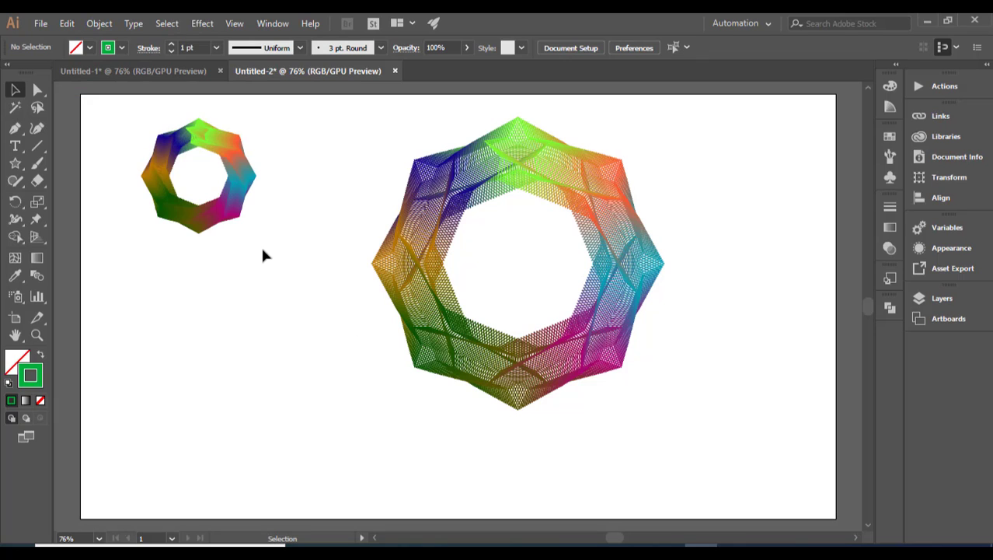
Scale the left wreath to about 410 px and arrange both wreaths side by side
left_click(230, 218)
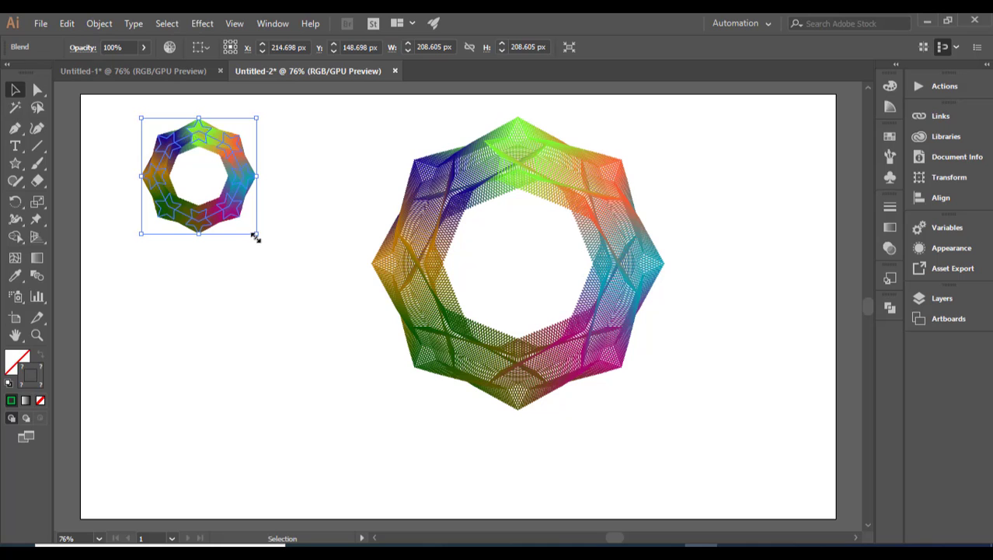
mouse_move(252, 236)
left_mouse_down()
mouse_move(363, 415)
mouse_move(365, 346)
left_mouse_up()
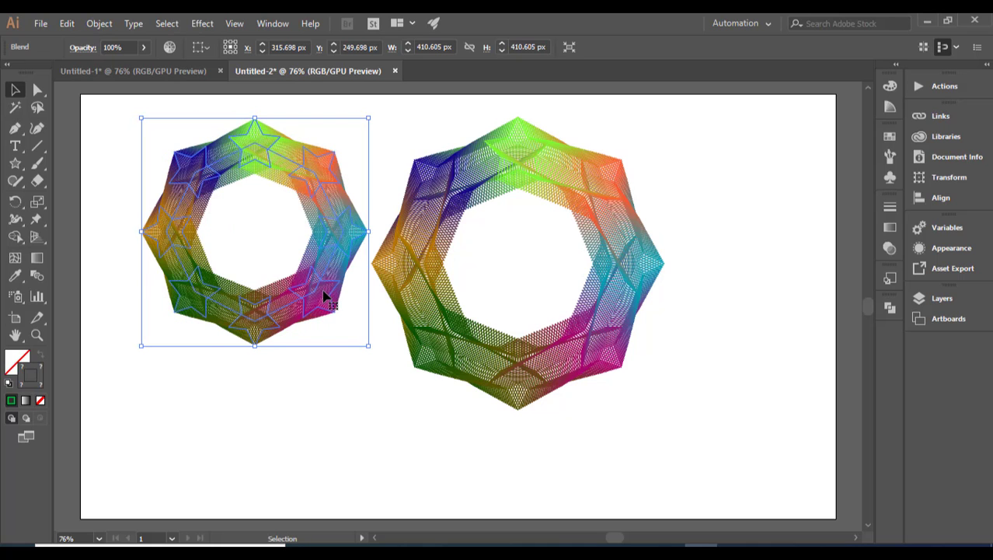
left_click_drag(326, 293, 333, 348)
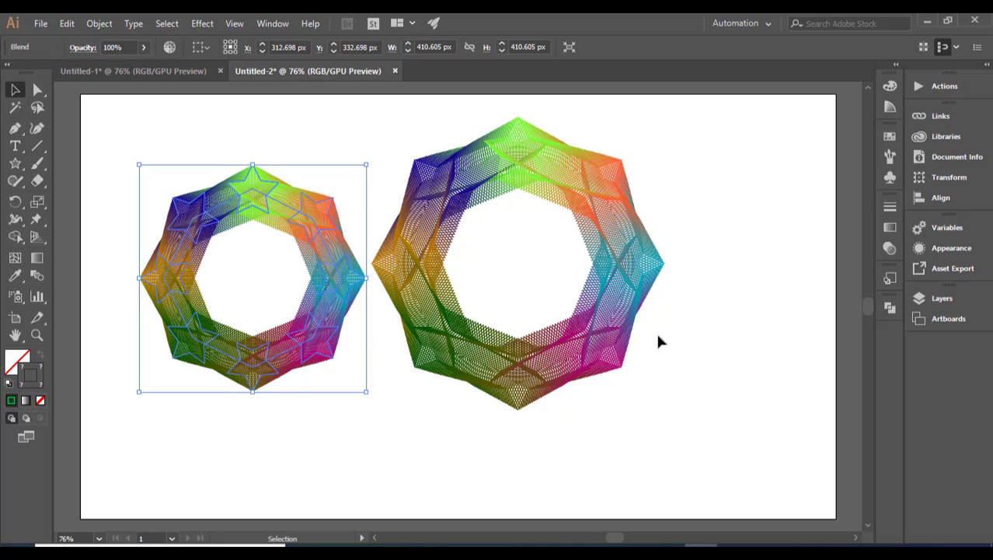
left_click(735, 308)
left_click_drag(621, 311, 773, 305)
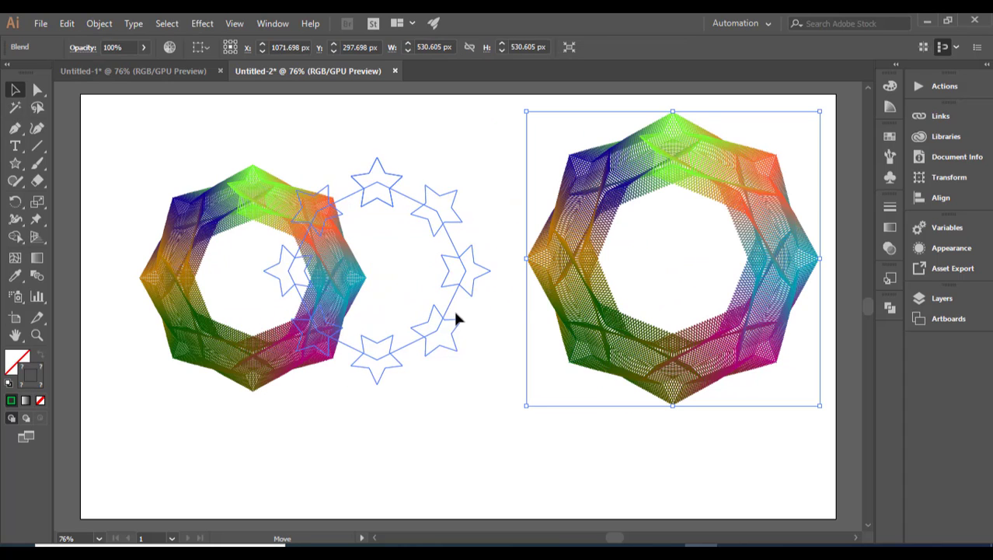